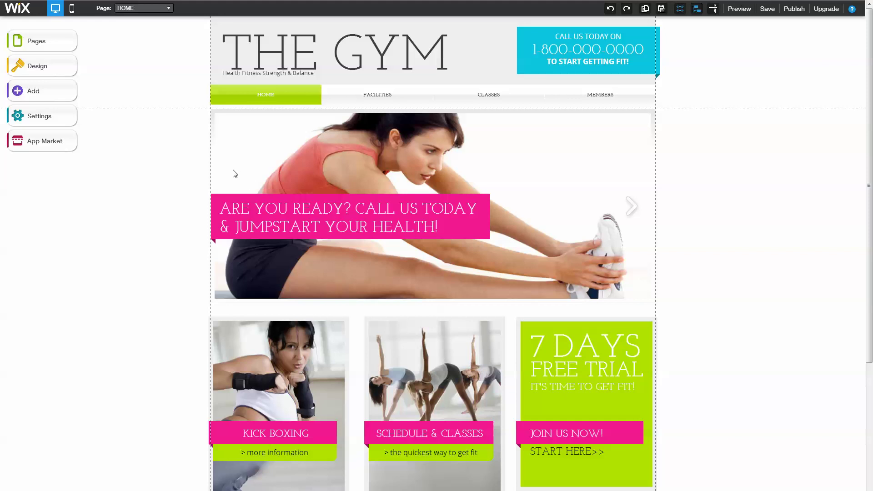
# Add the Learning From Experience app from the App Market's New! category to the site
pyautogui.click(27, 149)
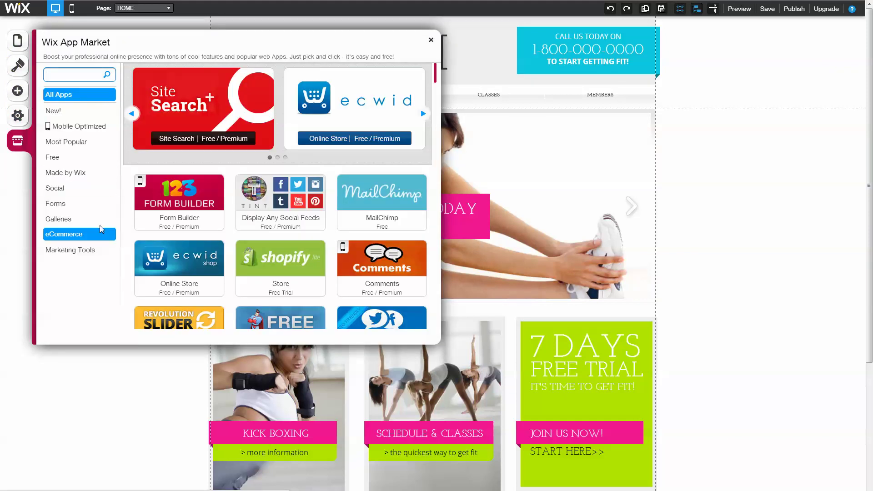
pyautogui.click(85, 114)
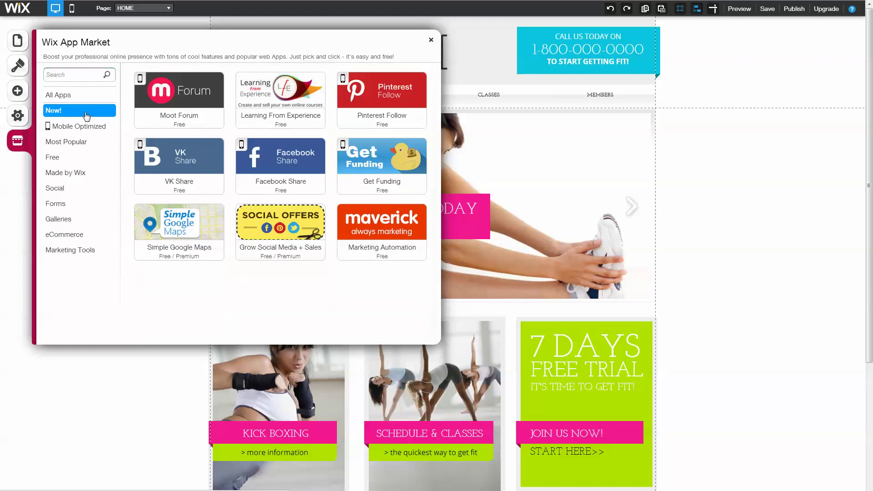
pyautogui.click(299, 90)
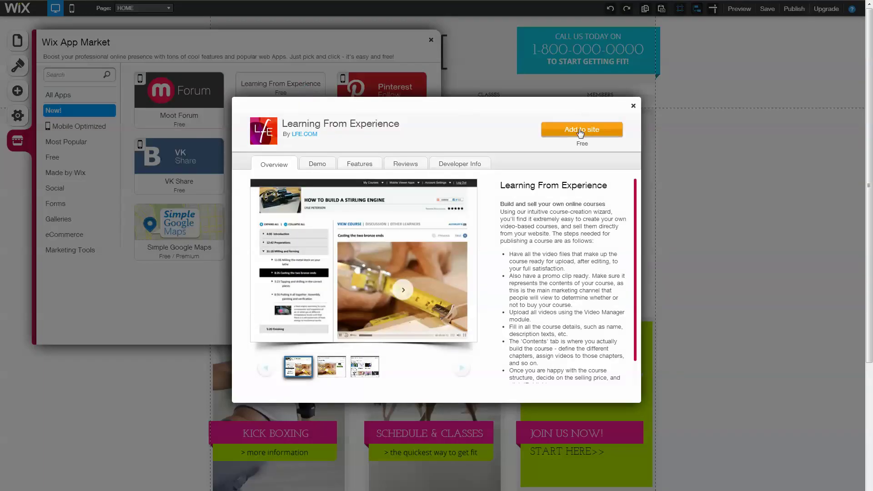
pyautogui.click(581, 131)
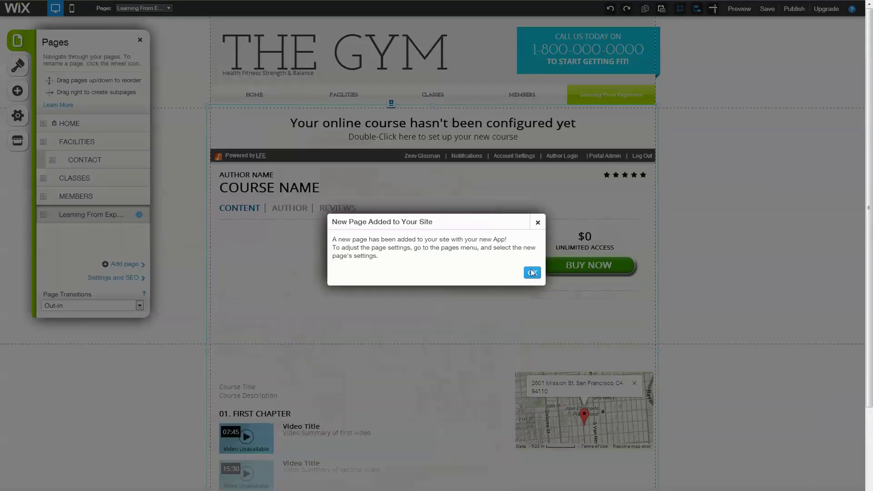
# Open the course app's settings and disconnect the currently linked LFE account
pyautogui.click(532, 274)
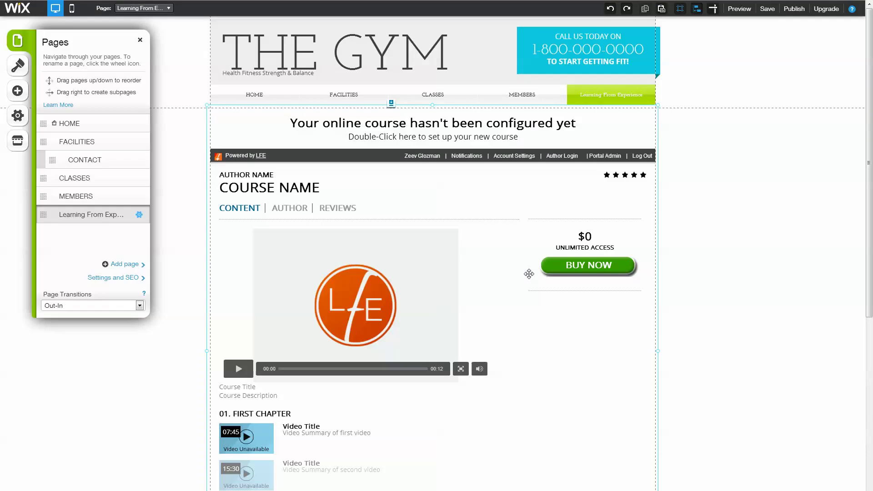
pyautogui.click(381, 200)
pyautogui.doubleClick(381, 201)
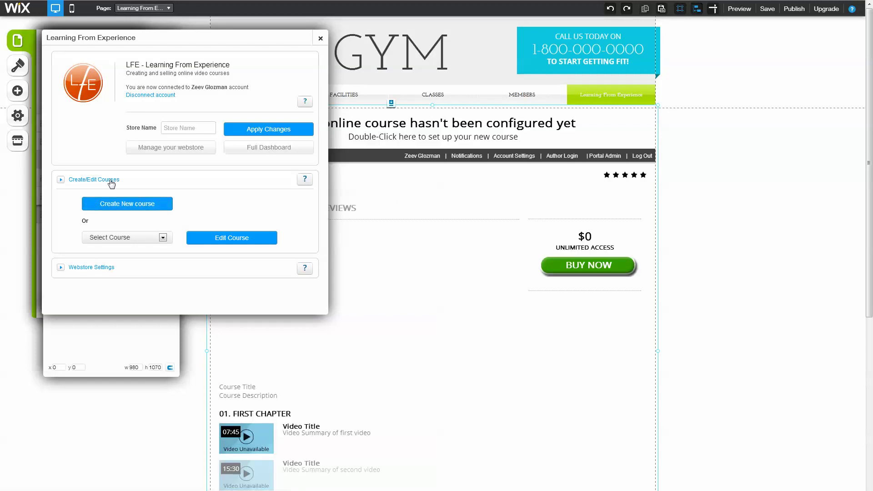
pyautogui.click(143, 96)
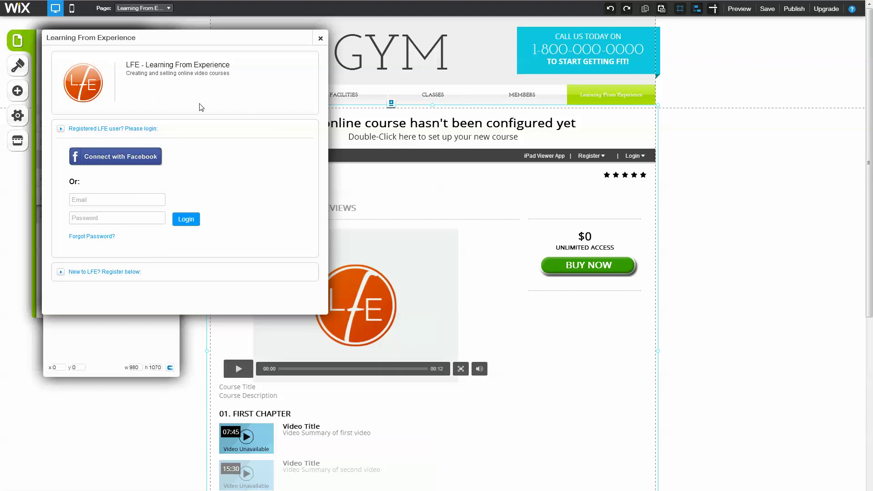
# Sign in to LFE with a Facebook account using the saved login and password
pyautogui.click(115, 162)
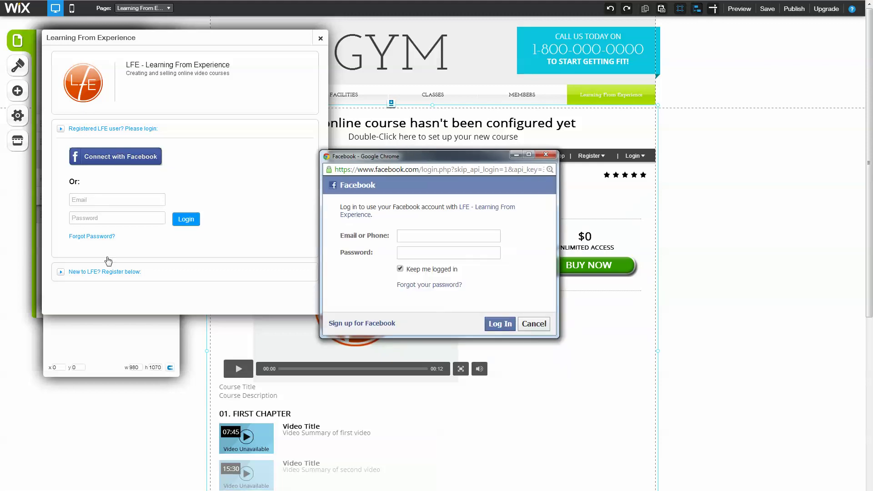
pyautogui.click(114, 278)
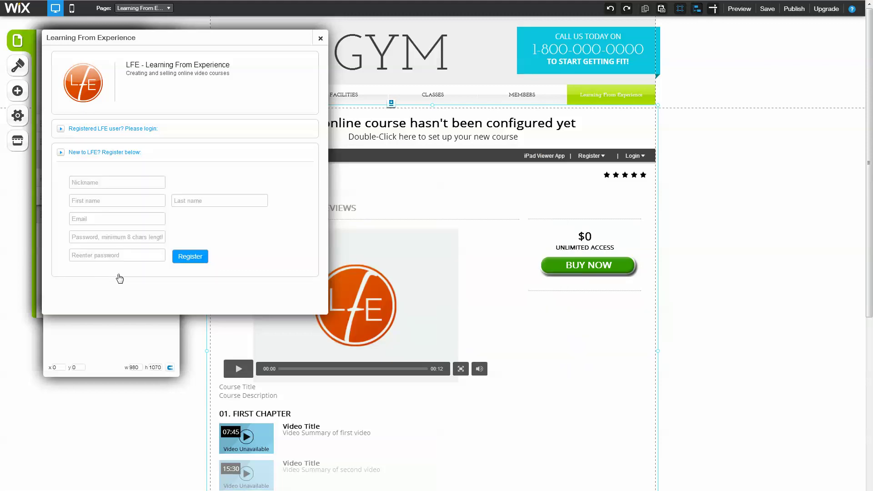
pyautogui.click(91, 153)
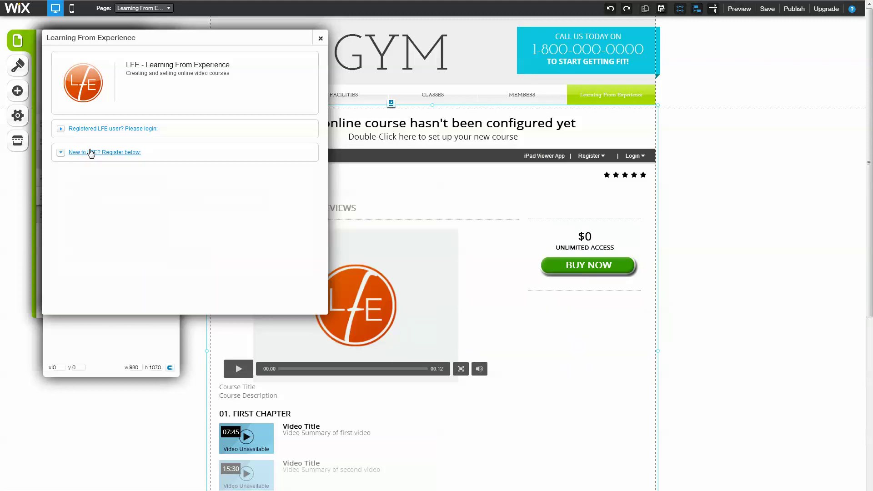
pyautogui.click(96, 129)
pyautogui.click(99, 158)
pyautogui.click(443, 235)
pyautogui.write('ze')
pyautogui.press('Down')
pyautogui.press('Tab')
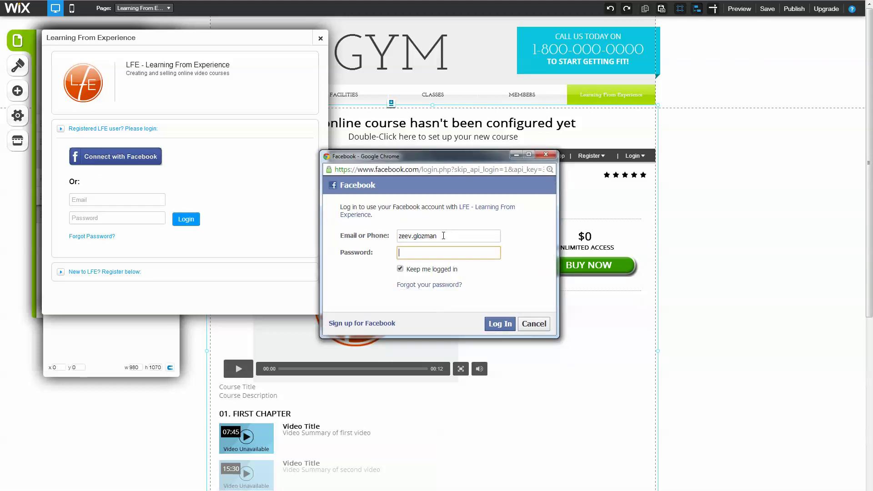
pyautogui.write('••••••')
pyautogui.press('Return')
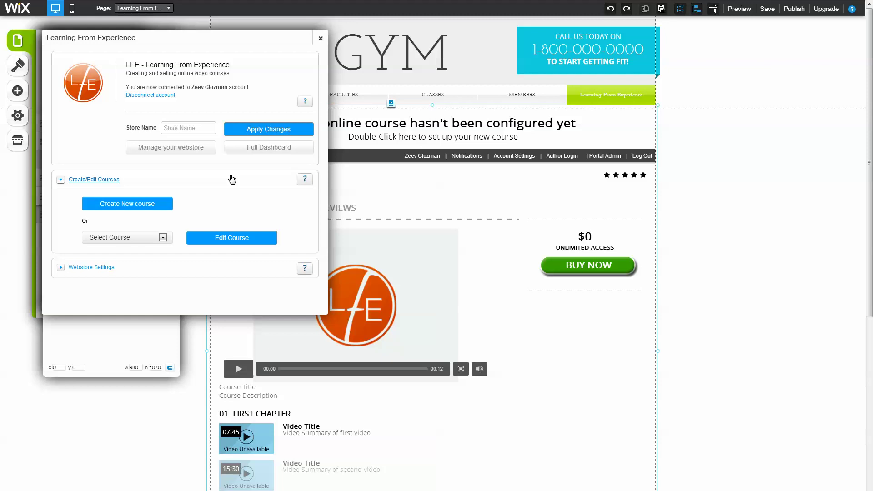
# Name the course store 'test' and apply the change
pyautogui.click(194, 124)
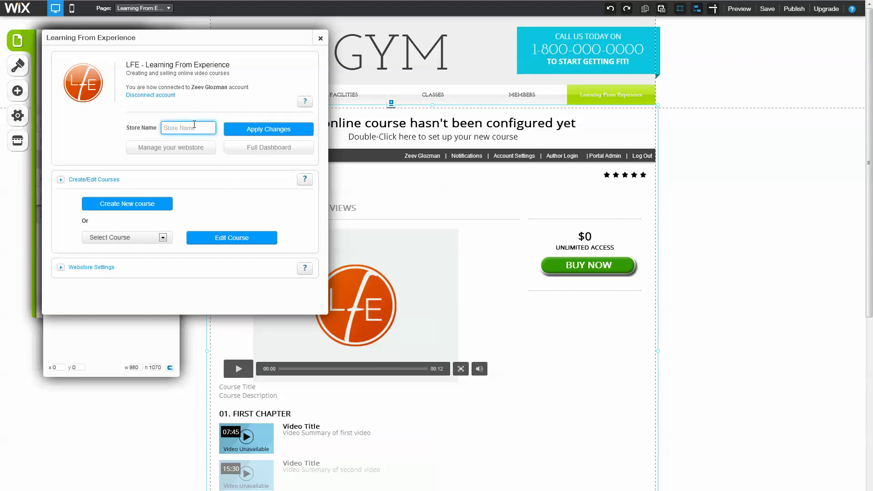
pyautogui.write('test')
pyautogui.click(269, 131)
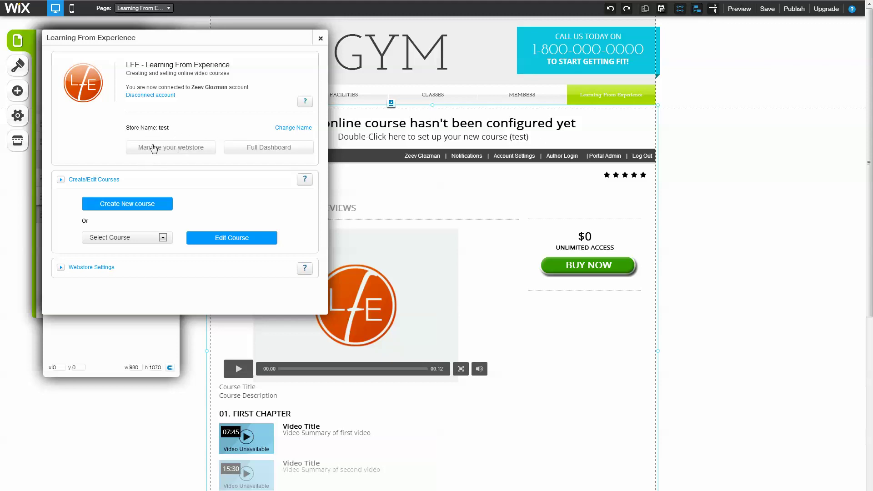
# Start a new course named 'how to build an epic metal gate'
pyautogui.click(153, 206)
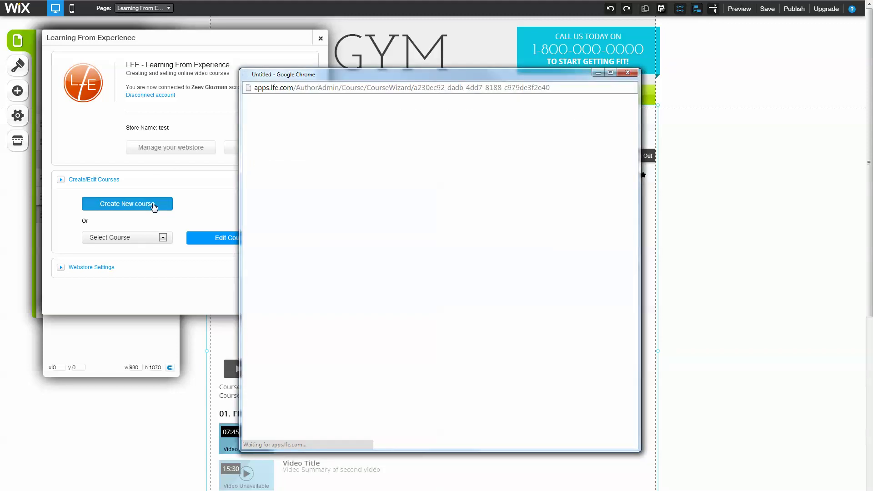
pyautogui.click(405, 183)
pyautogui.write('tool')
pyautogui.press('BackSpace')
pyautogui.press('BackSpace')
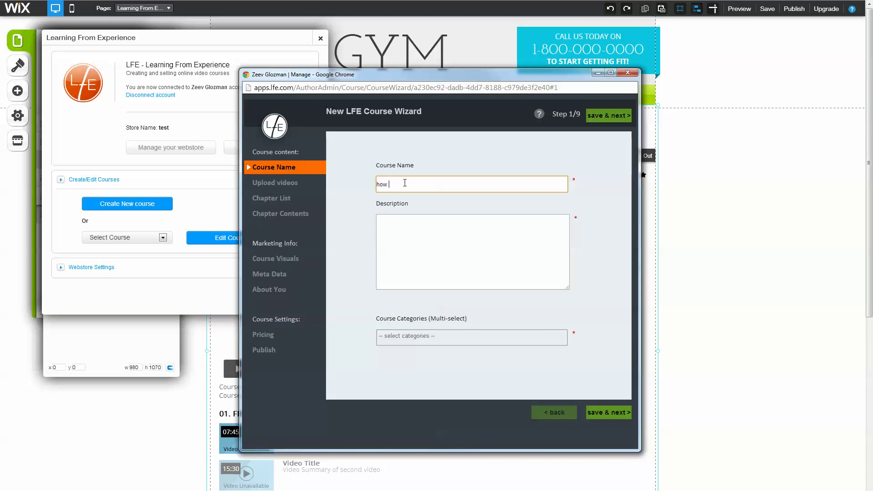
pyautogui.press('BackSpace')
pyautogui.write('uild an epic metal gate')
# Describe the course's videos, plans, pictures, materials and cutlists, and file it under Do-it-yourself
pyautogui.press('Tab')
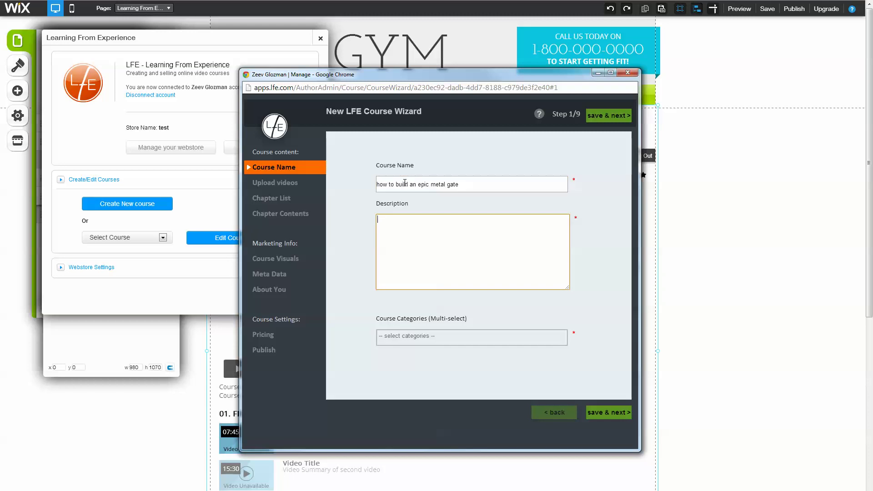
pyautogui.write('this course en')
pyautogui.write('cludes')
pyautogui.write(', videos ')
pyautogui.write(' plans')
pyautogui.write(', and pictures, with caterials')
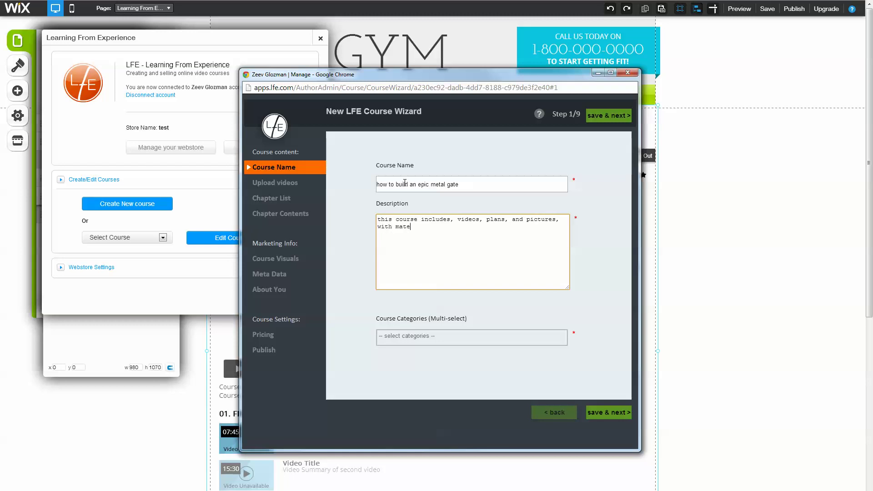
pyautogui.write(', cutlists, and much mre')
pyautogui.press('BackSpace')
pyautogui.write('ore')
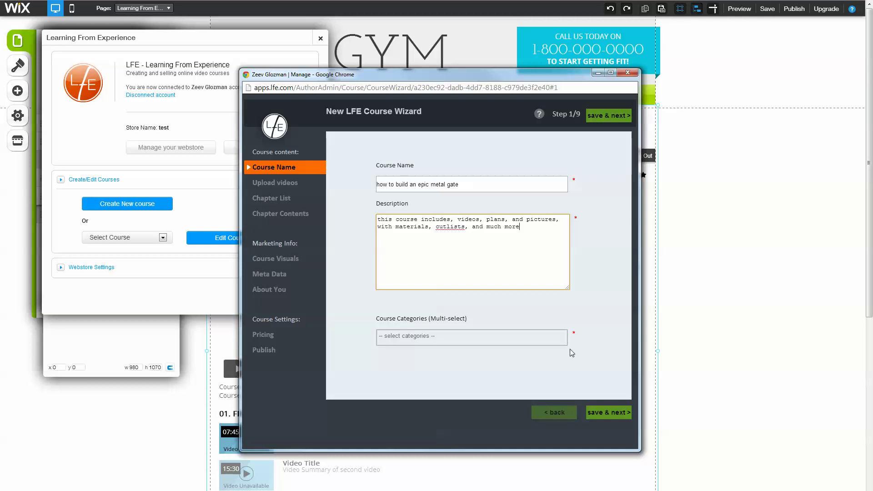
pyautogui.click(501, 335)
pyautogui.click(464, 383)
# Save the course details, check the Video Manager without uploading, and skip to Chapter List
pyautogui.click(612, 413)
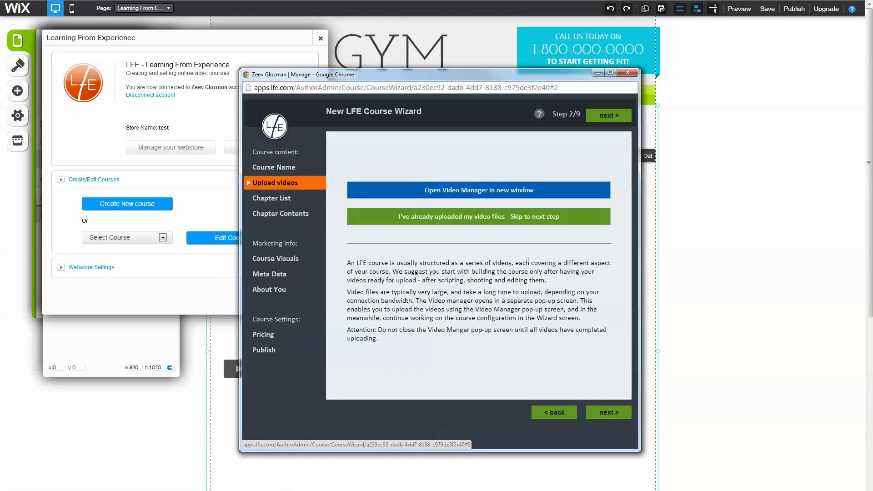
pyautogui.click(494, 190)
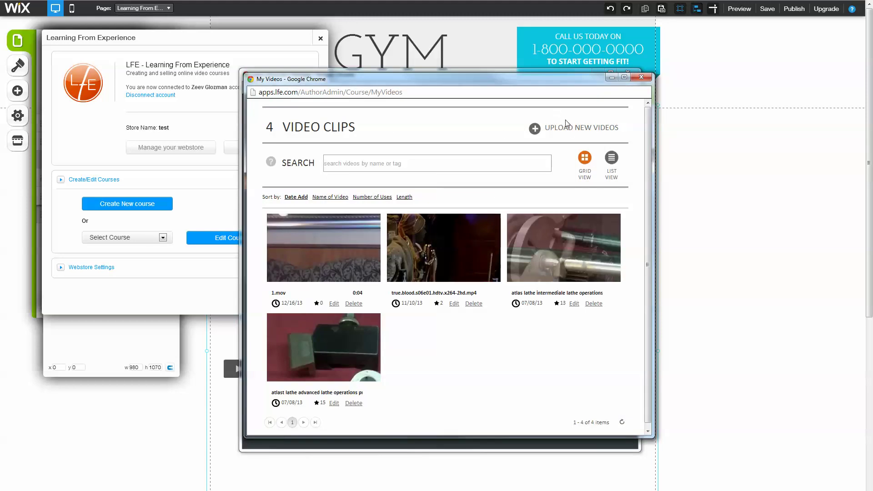
pyautogui.click(566, 128)
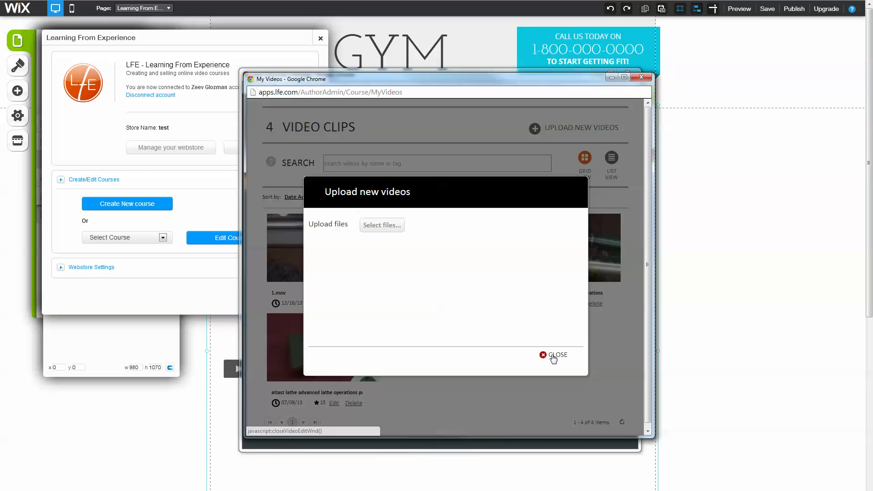
pyautogui.click(553, 357)
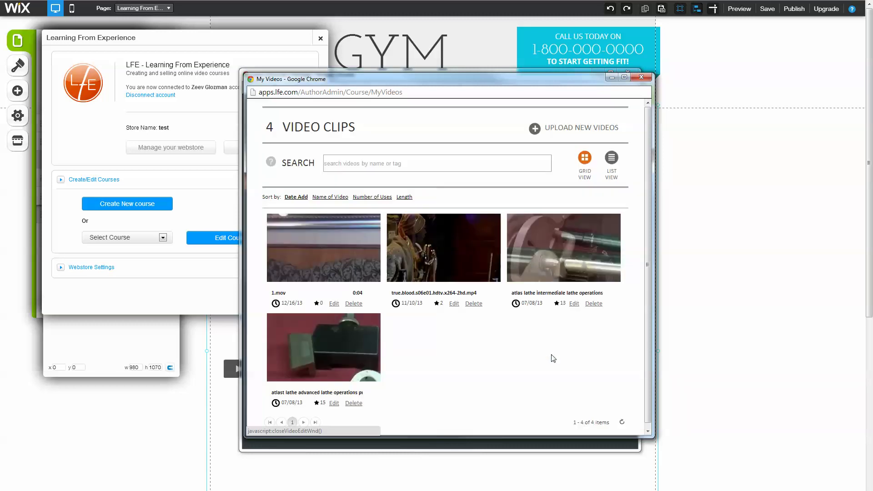
pyautogui.click(640, 78)
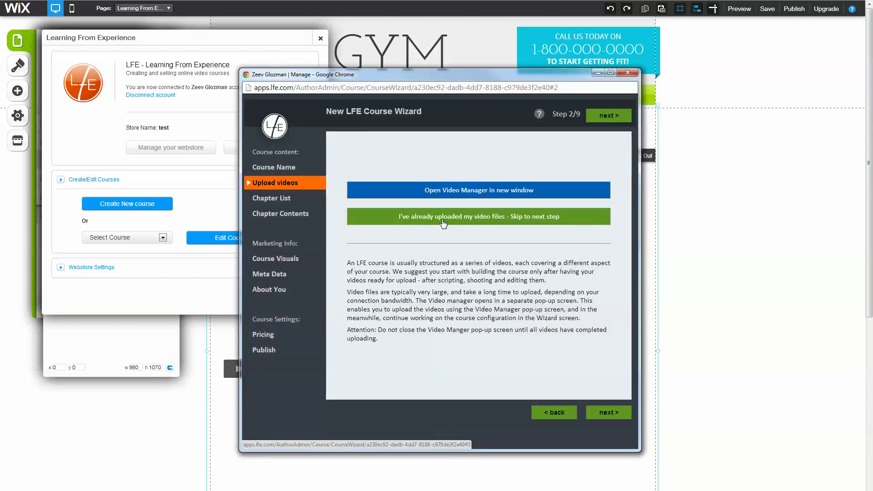
pyautogui.click(609, 412)
# Add the chapters overall design, posts and hinges
pyautogui.click(406, 153)
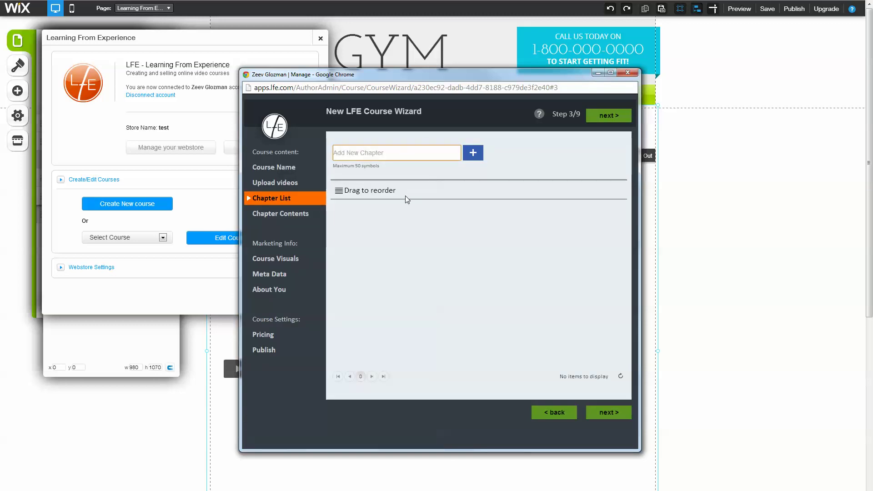
pyautogui.write('overall design')
pyautogui.press('Return')
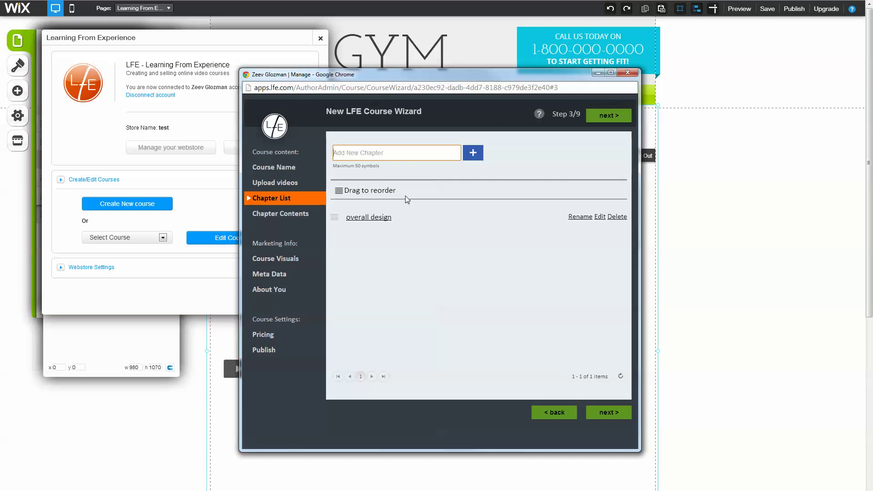
pyautogui.write('posts')
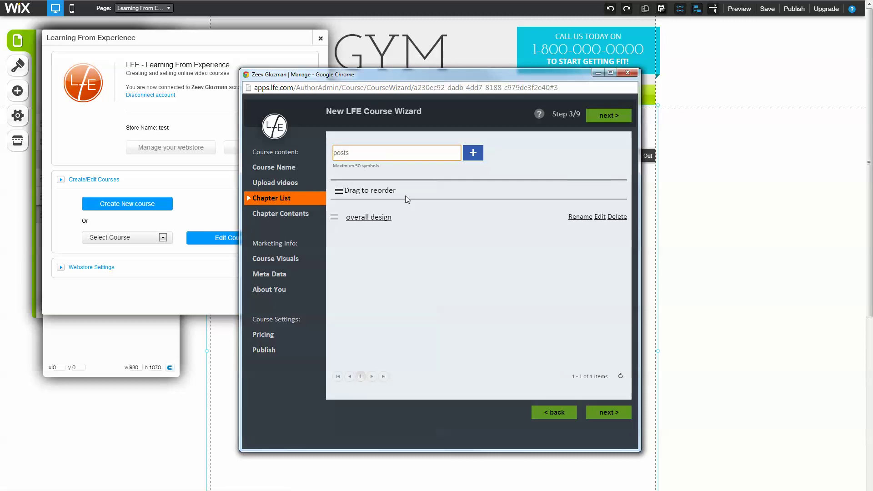
pyautogui.press('Return')
pyautogui.write('hinges')
pyautogui.press('Return')
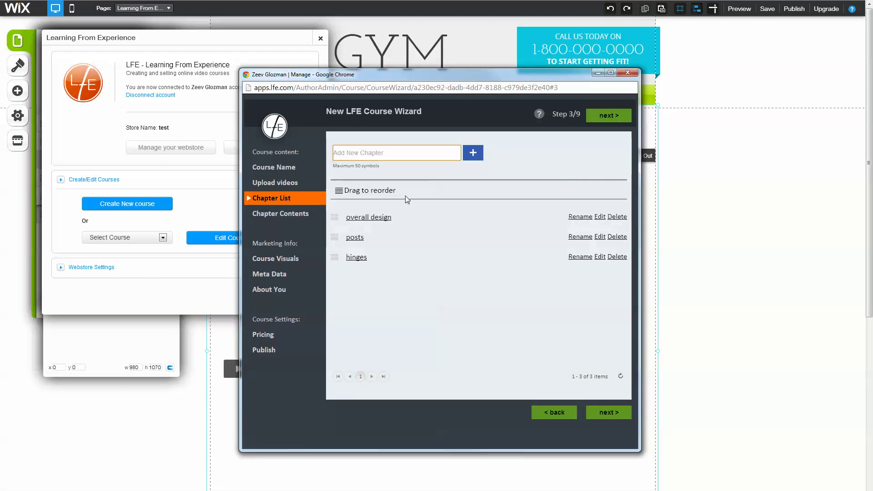
# Add a cutlist chapter, move it right after overall design, and add an opener chapter
pyautogui.write('h')
pyautogui.press('BackSpace')
pyautogui.write('cutlist')
pyautogui.press('Return')
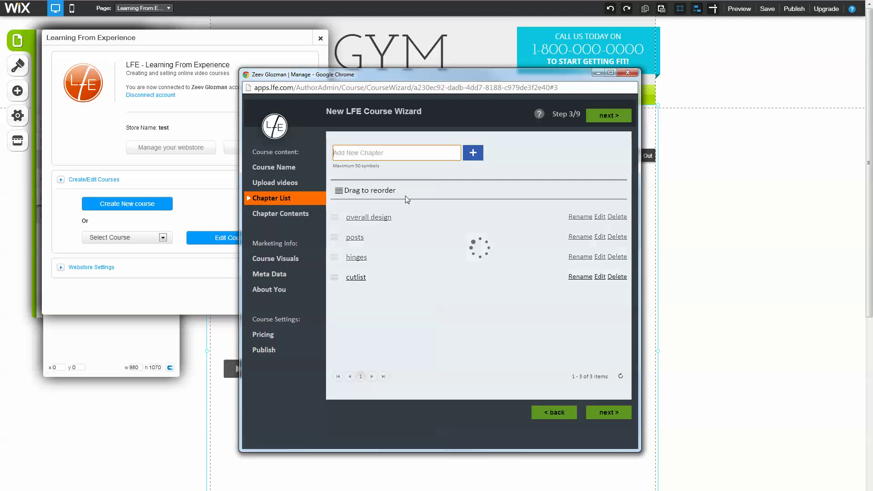
pyautogui.moveTo(356, 279); pyautogui.dragTo(361, 234)
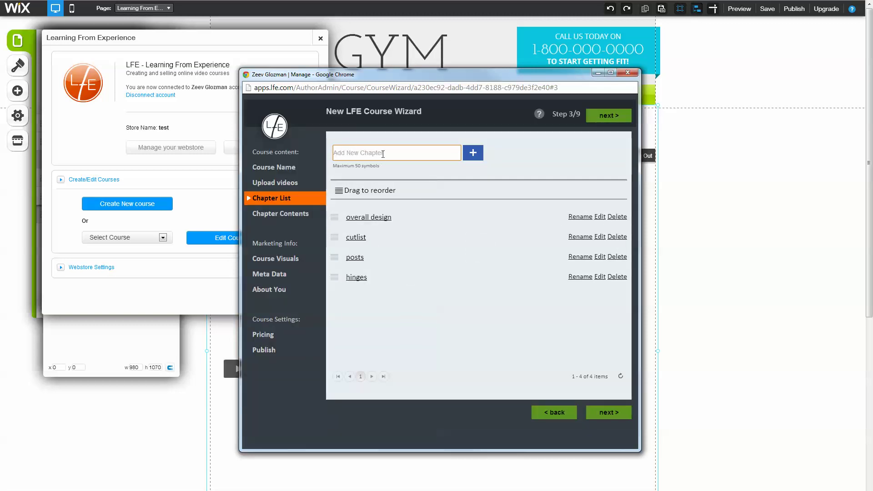
pyautogui.write('o')
pyautogui.press('BackSpace')
pyautogui.write('opener')
pyautogui.press('Return')
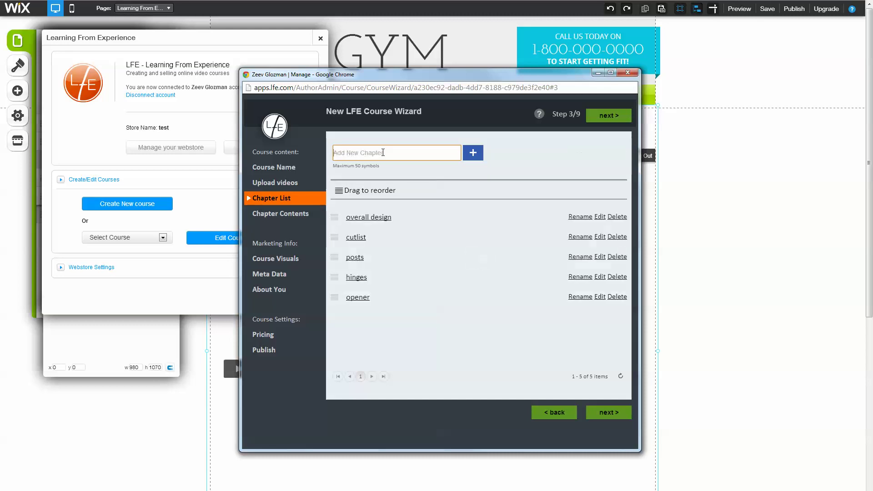
# Give the overall design chapter a 'New video' lesson using the first library video, and save it
pyautogui.click(282, 212)
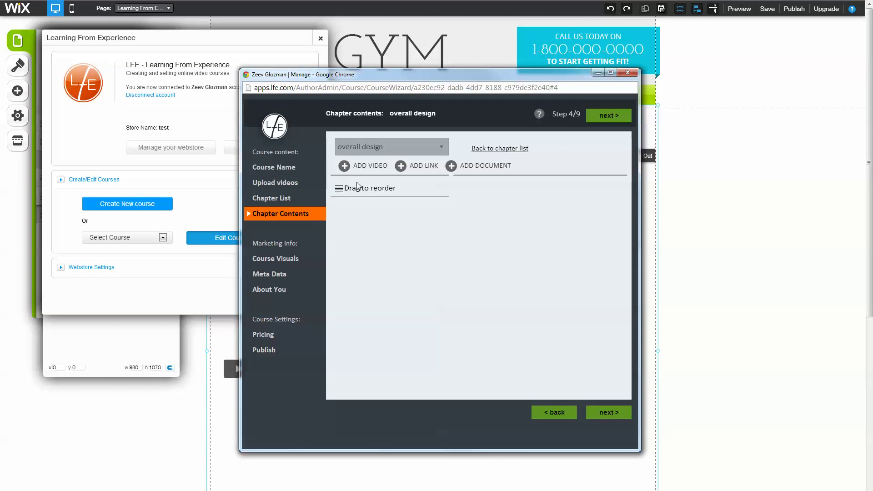
pyautogui.click(291, 198)
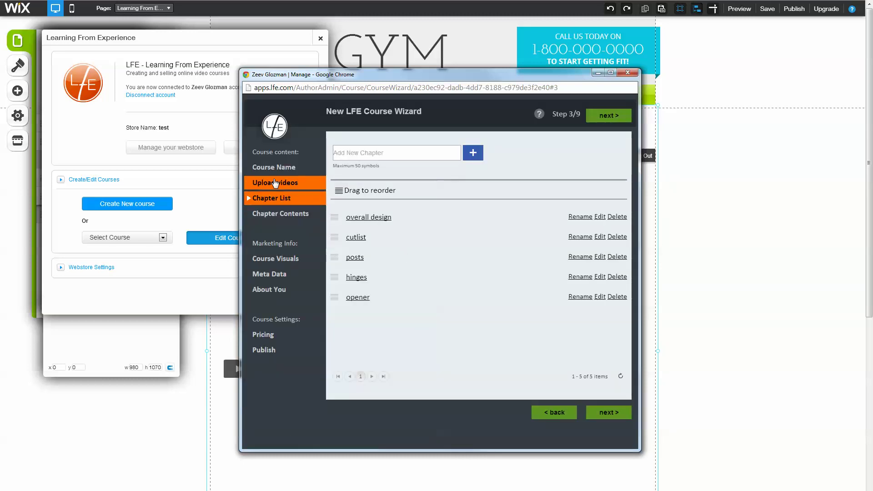
pyautogui.click(278, 215)
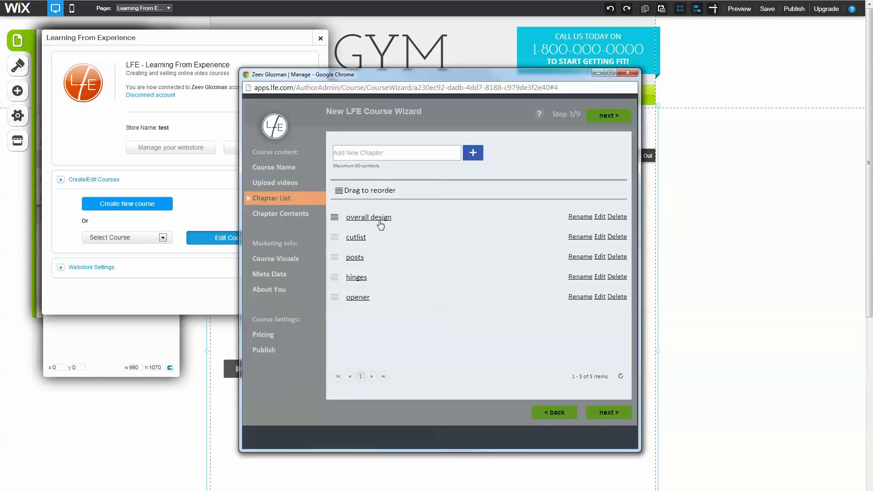
pyautogui.click(389, 168)
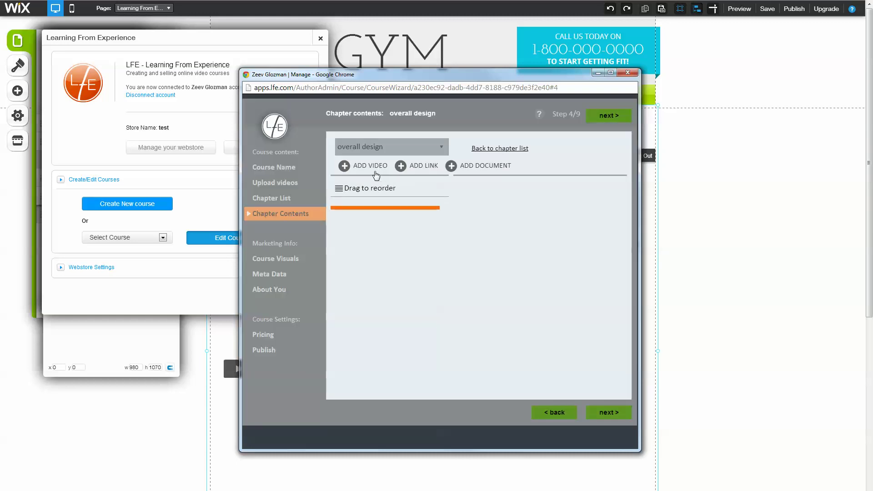
pyautogui.click(486, 341)
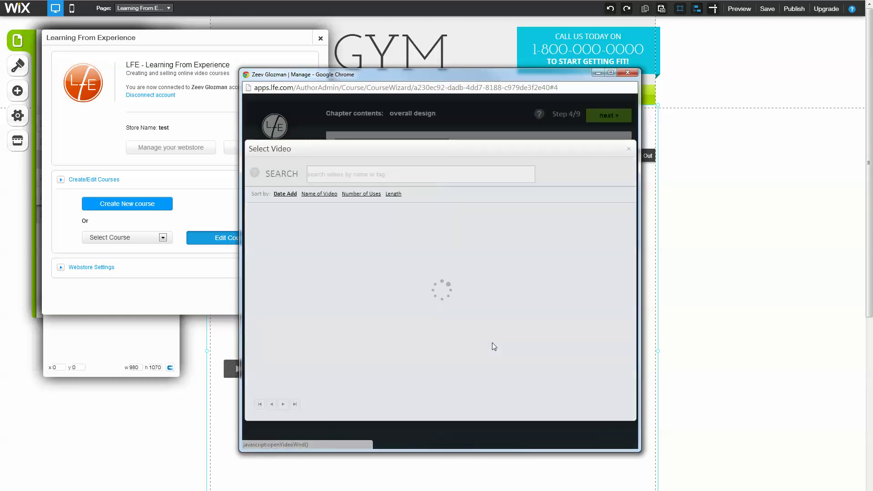
pyautogui.click(279, 293)
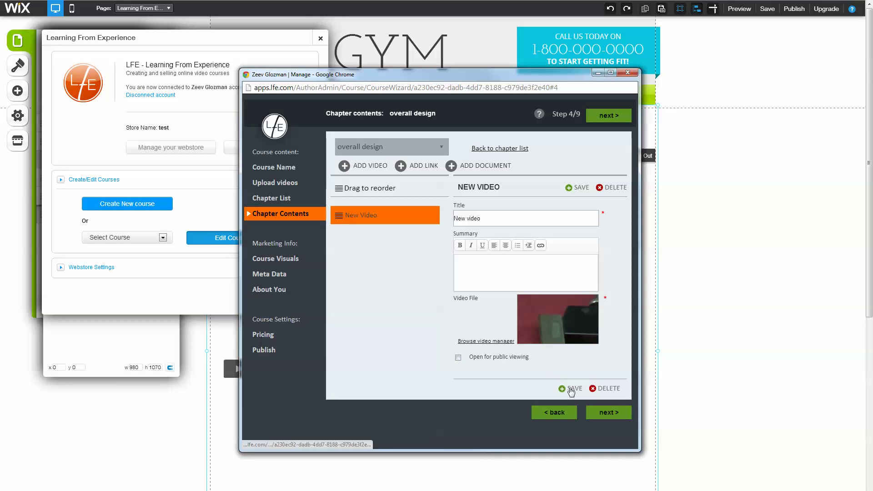
pyautogui.click(571, 391)
pyautogui.moveTo(416, 71); pyautogui.dragTo(582, 59)
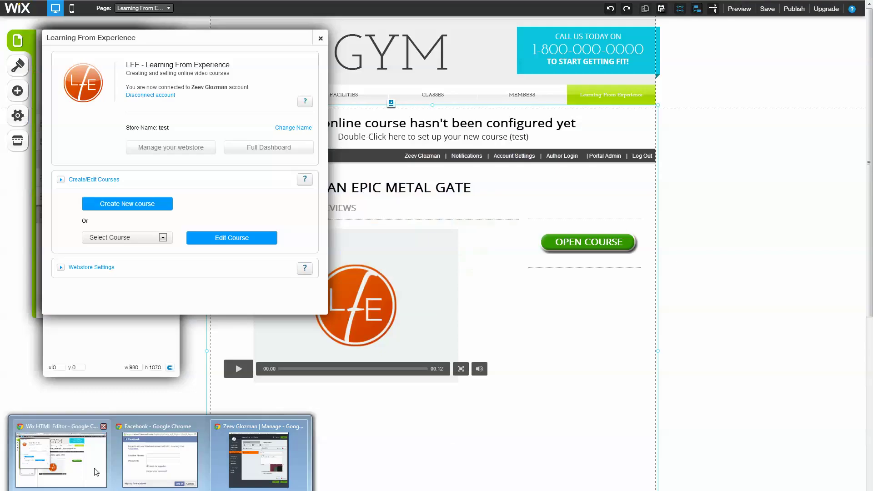
pyautogui.click(94, 468)
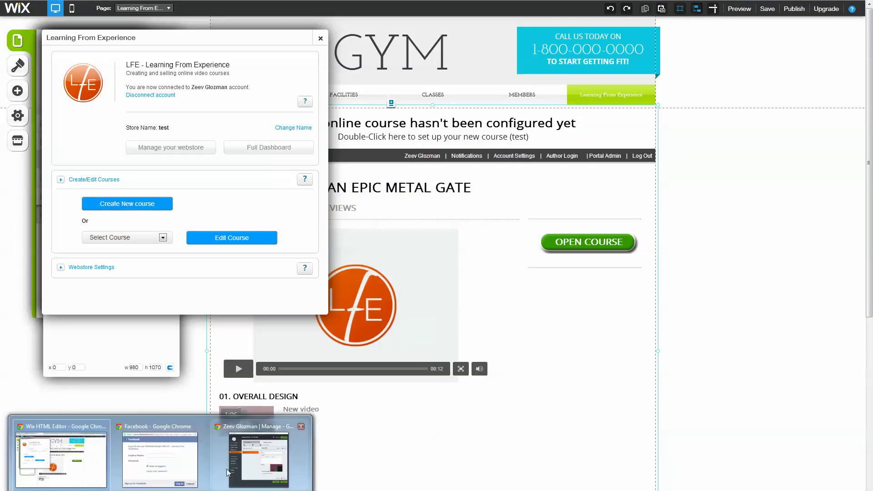
pyautogui.click(222, 471)
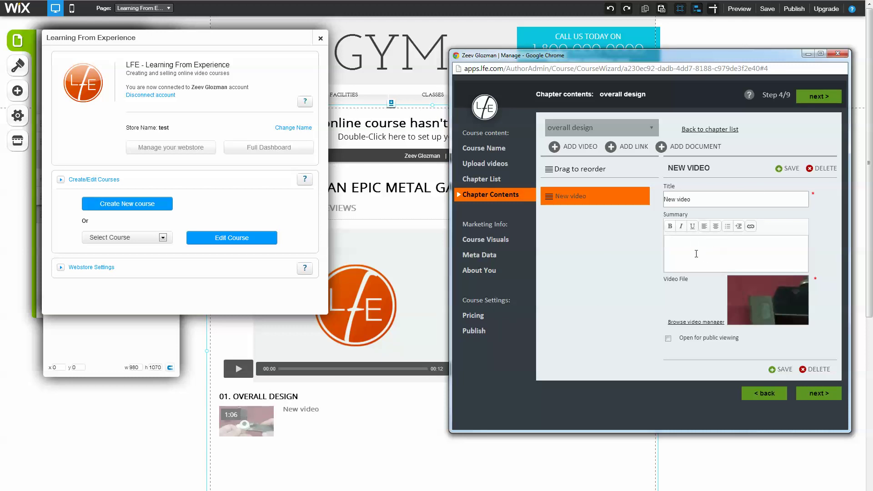
# Retitle the lesson 'weight considerations', add a spell-checked weight-and-momentum summary, and save
pyautogui.tripleClick(712, 198)
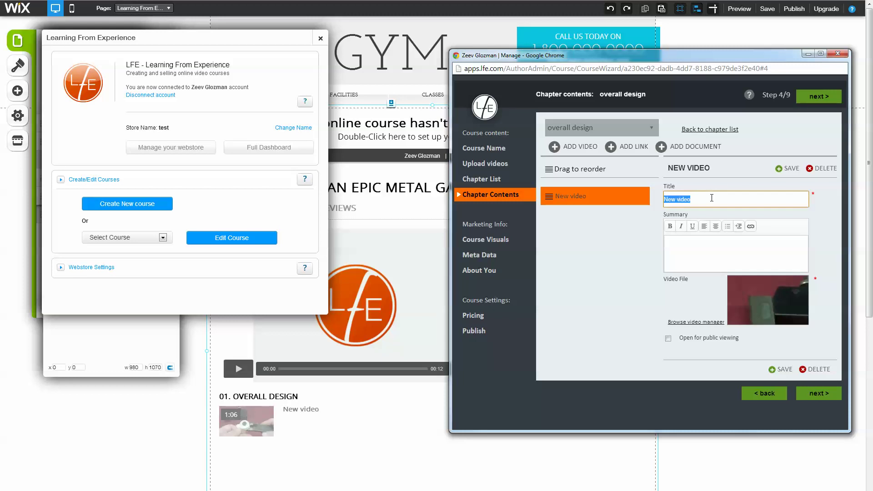
pyautogui.write('weight cons')
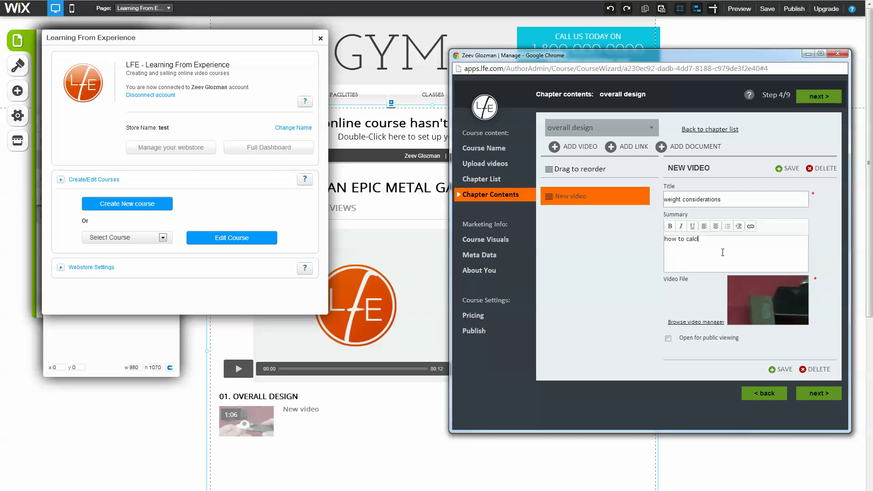
pyautogui.write('ate your weight')
pyautogui.write('our epic driveway gate')
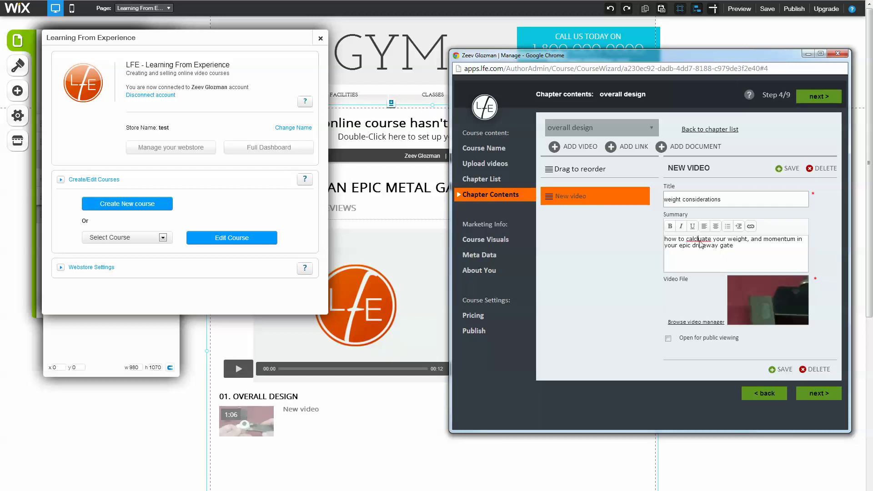
pyautogui.rightClick(700, 244)
pyautogui.click(720, 249)
pyautogui.click(780, 369)
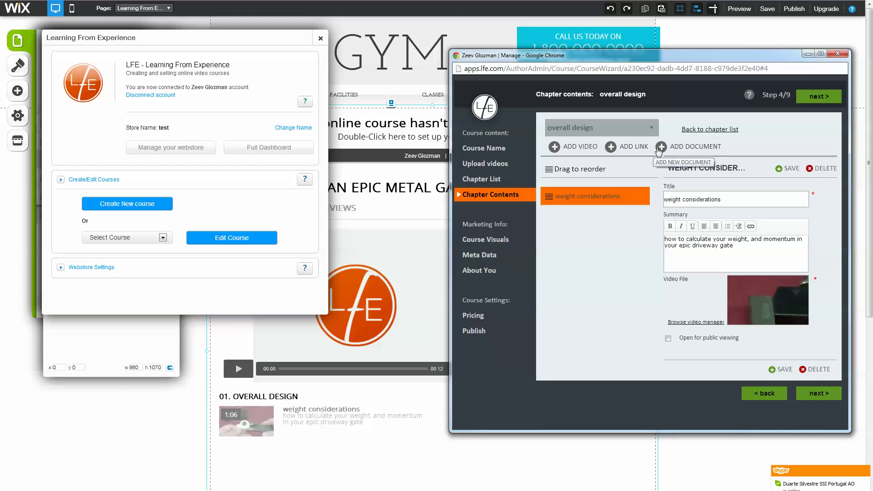
# Upload the gate2 image as the course thumbnail in Course Visuals
pyautogui.click(478, 241)
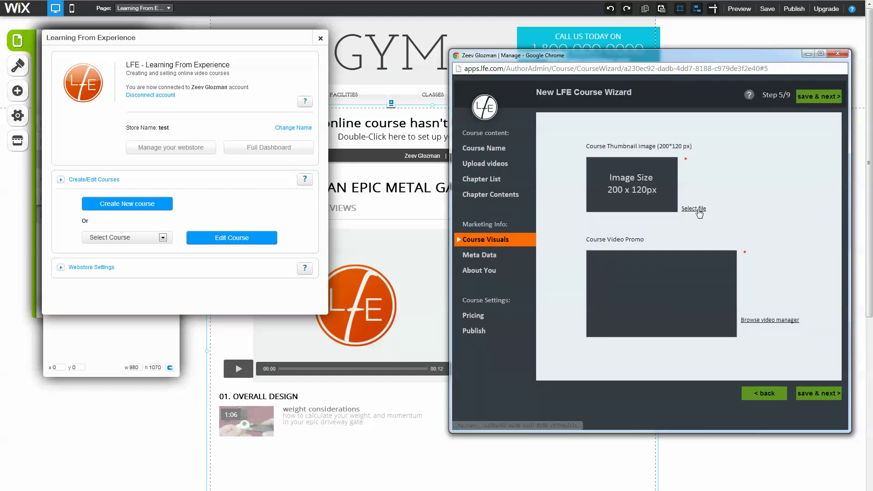
pyautogui.click(695, 208)
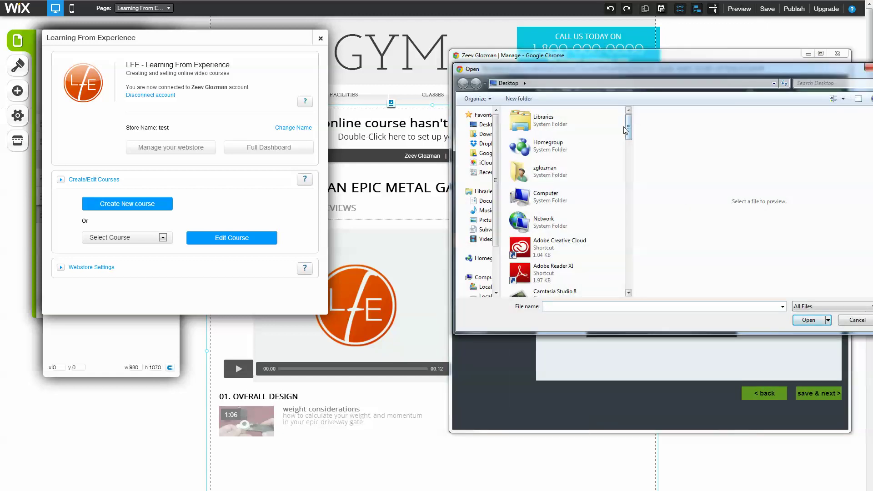
pyautogui.moveTo(629, 126); pyautogui.dragTo(631, 237)
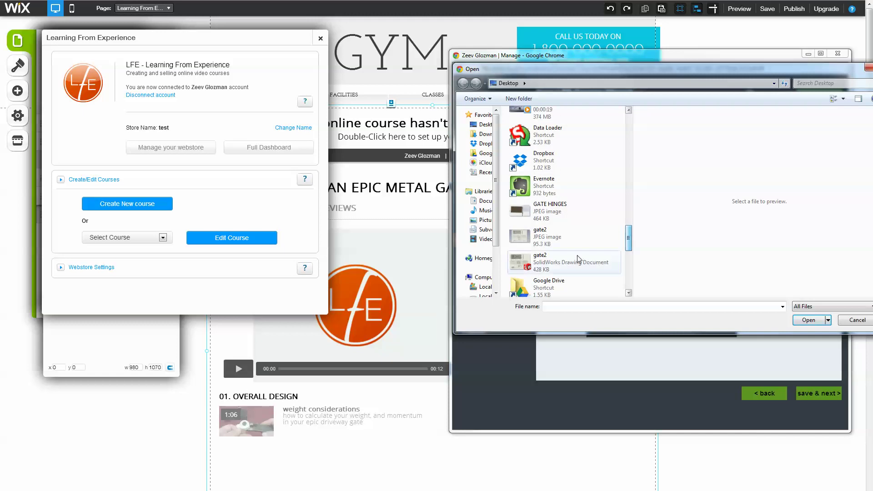
pyautogui.doubleClick(555, 242)
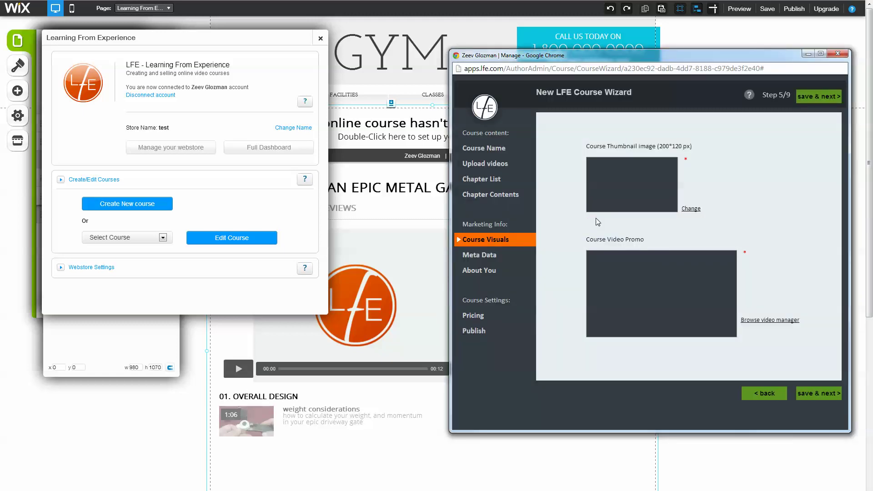
pyautogui.click(634, 177)
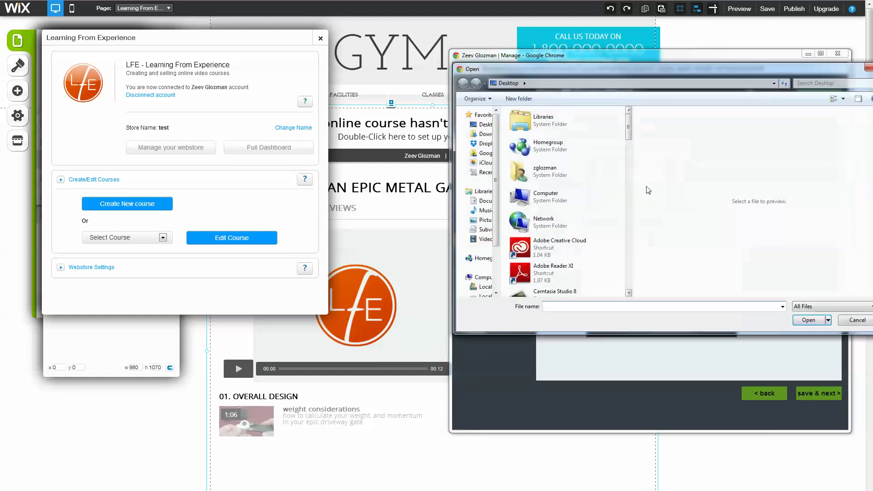
pyautogui.press('Escape')
# Set the lathe video as the course promo and save the visuals
pyautogui.click(759, 320)
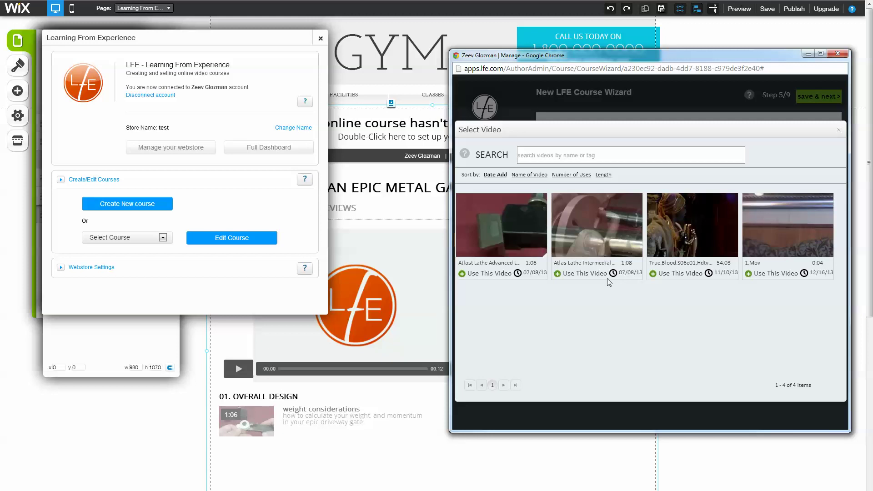
pyautogui.click(570, 274)
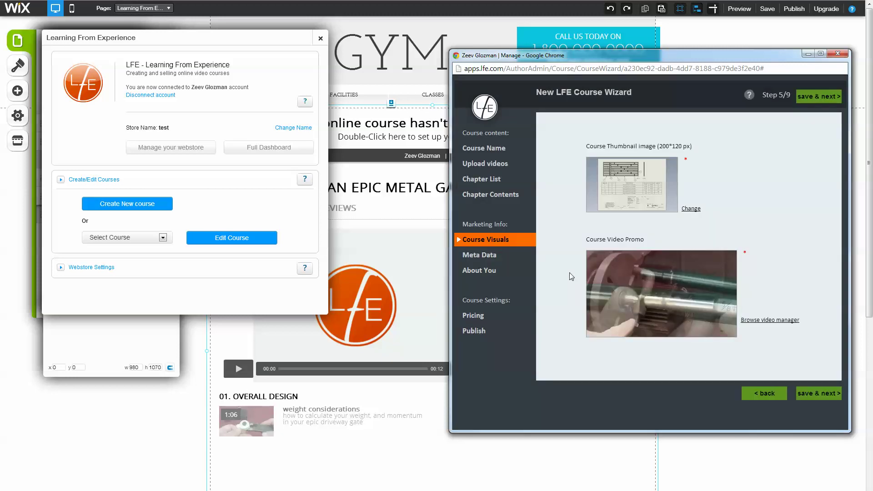
pyautogui.click(832, 393)
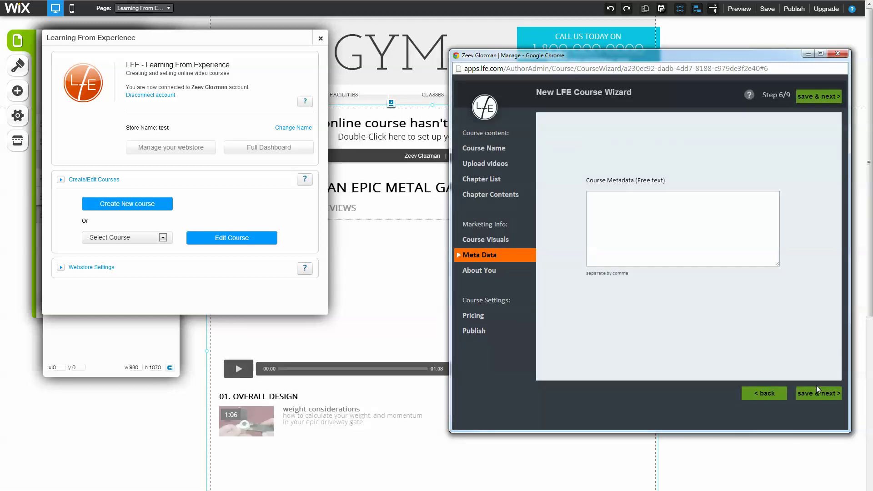
# Pass through Meta Data and About You, then set the course price to 12 USD
pyautogui.click(819, 394)
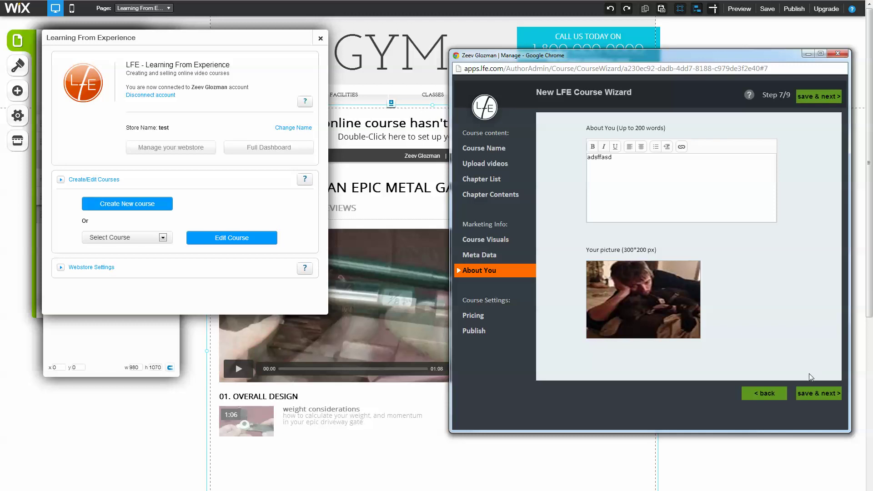
pyautogui.click(817, 396)
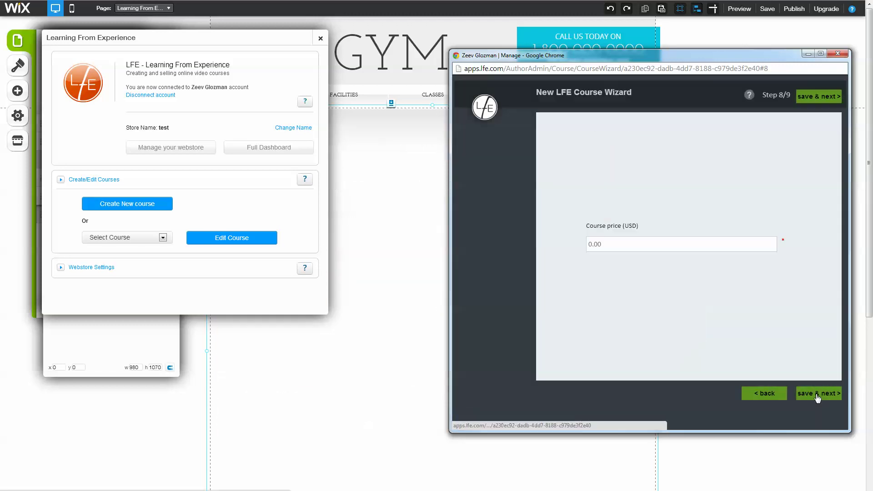
pyautogui.click(621, 242)
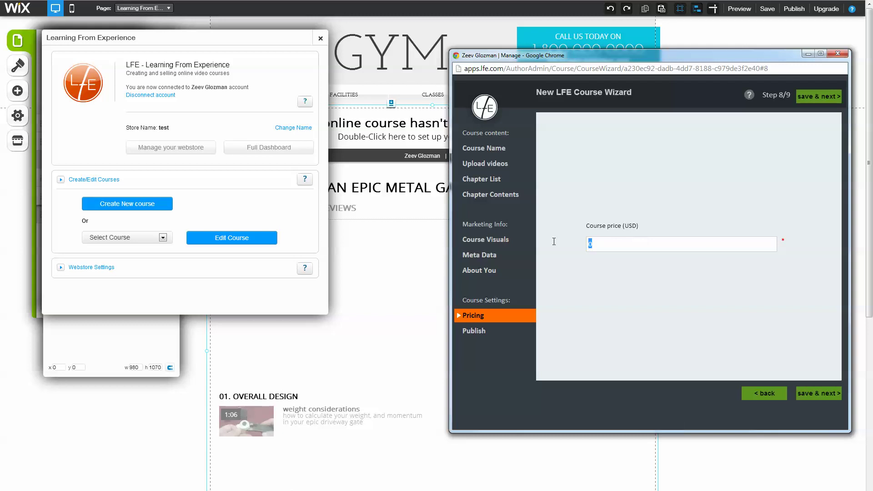
pyautogui.write('12')
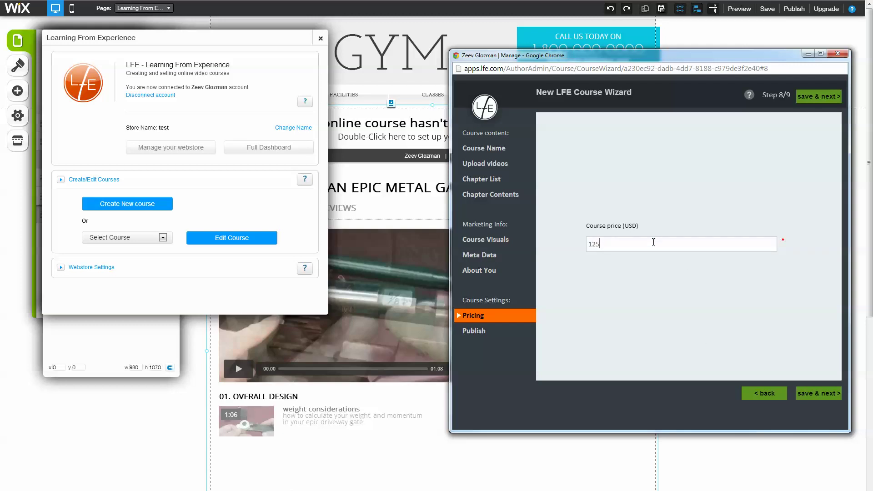
pyautogui.click(816, 393)
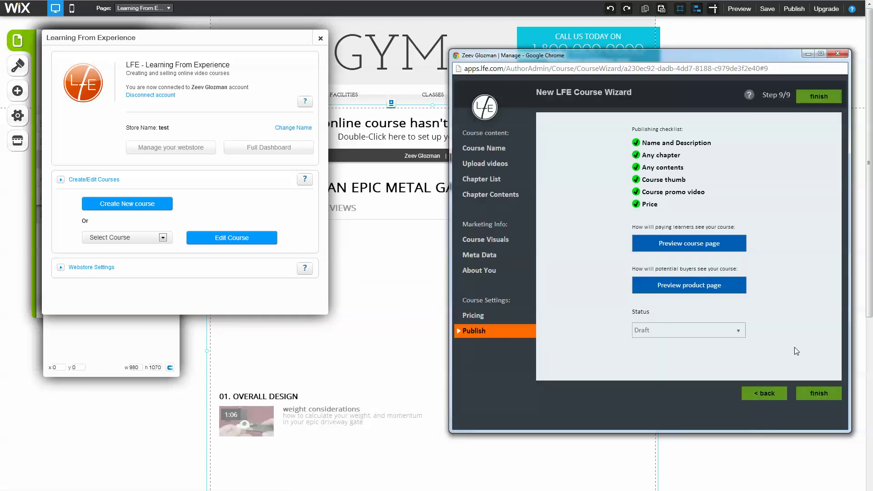
# Set the course status to Published and finish the wizard
pyautogui.click(728, 331)
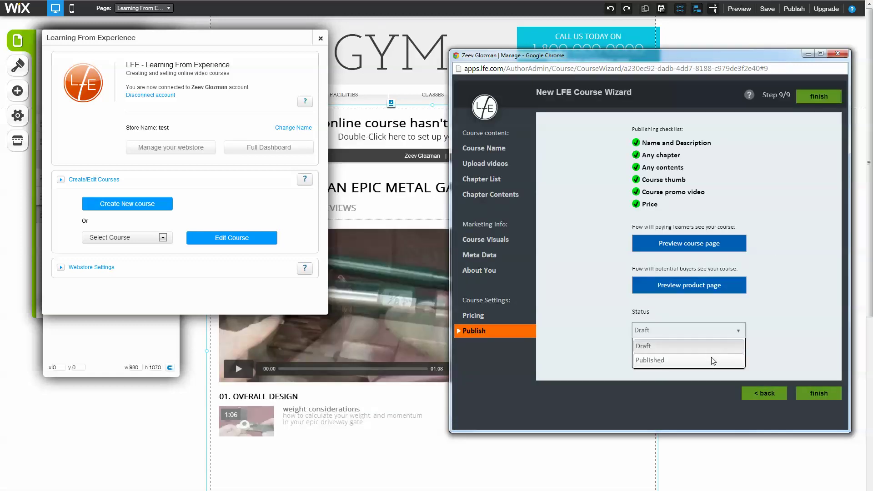
pyautogui.click(713, 361)
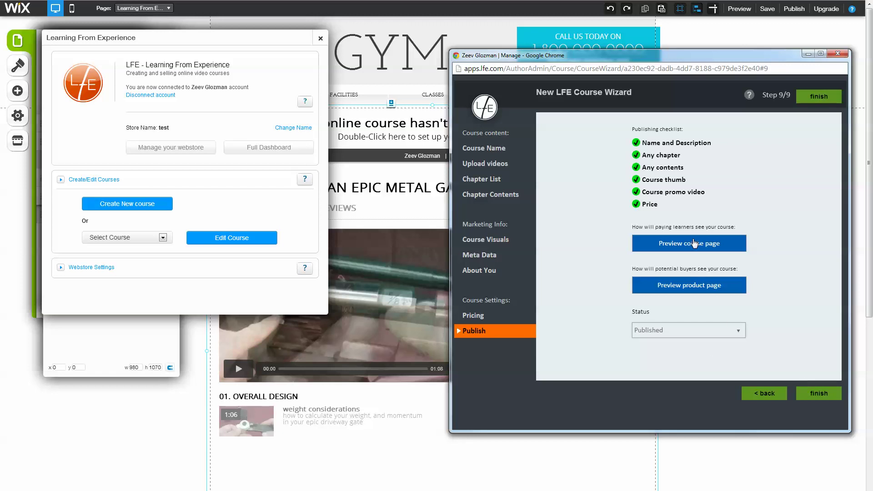
pyautogui.click(804, 395)
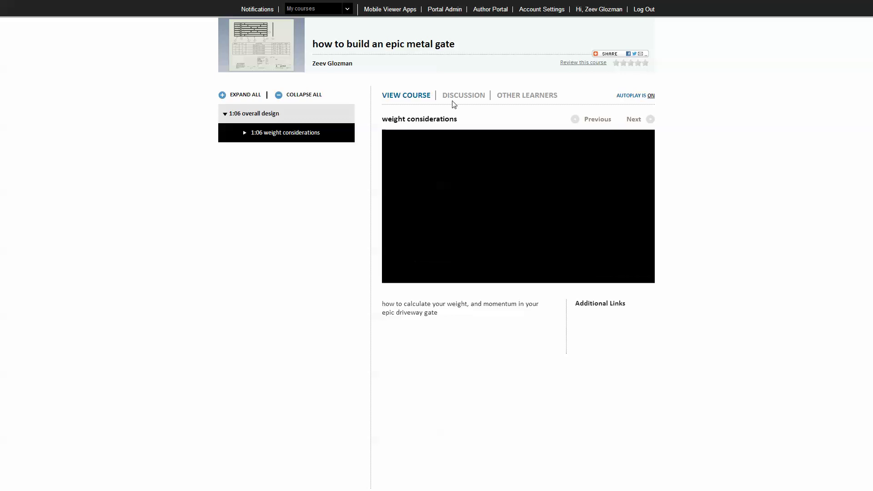
# Pause the lesson video and browse the course's discussion and learner tabs
pyautogui.click(401, 270)
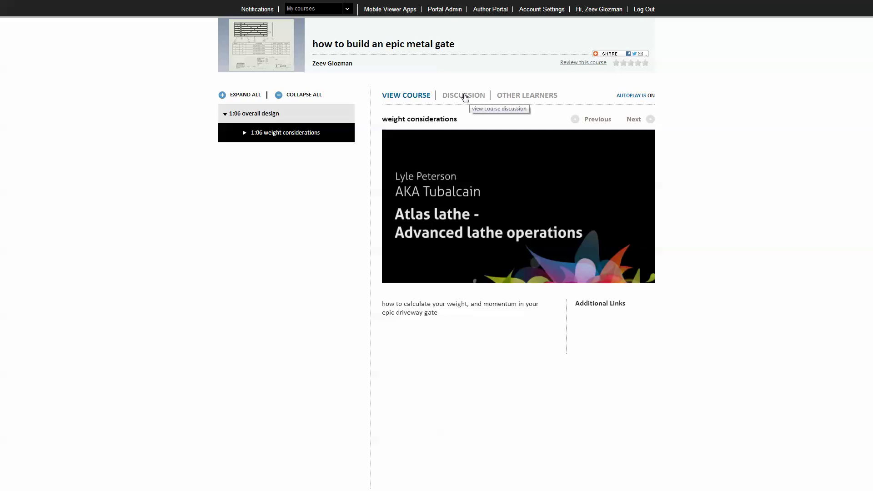
pyautogui.click(448, 99)
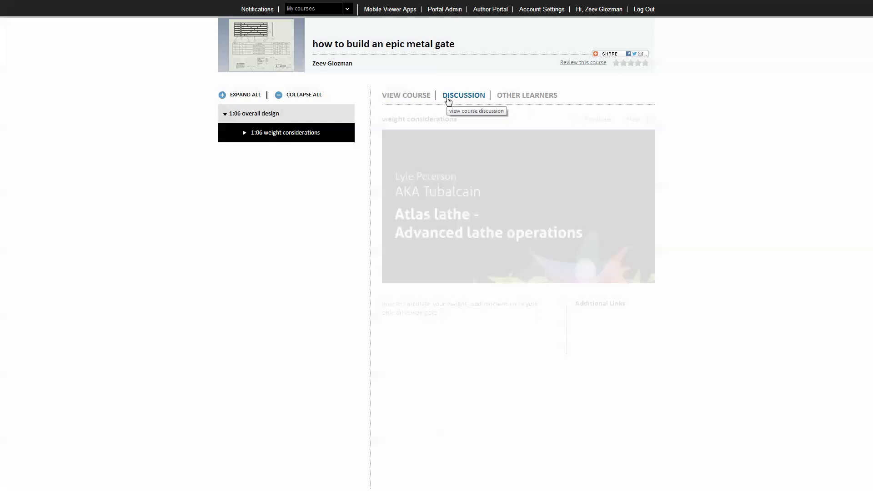
pyautogui.click(510, 97)
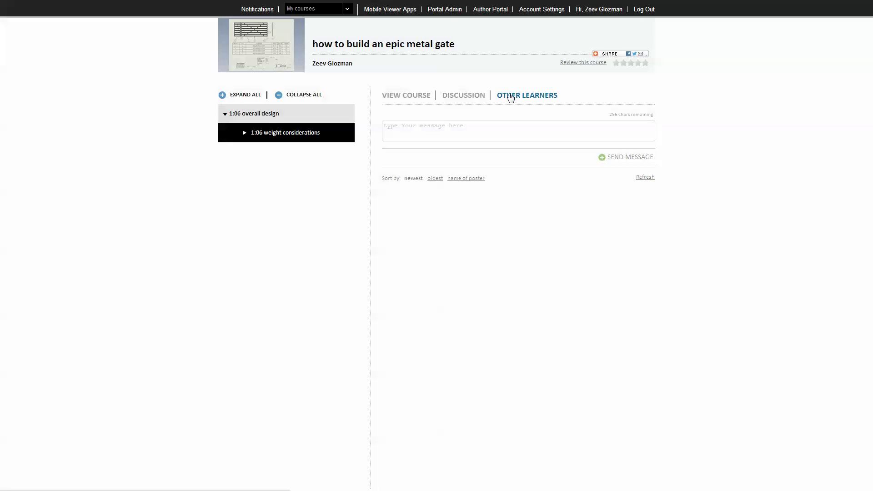
pyautogui.click(461, 98)
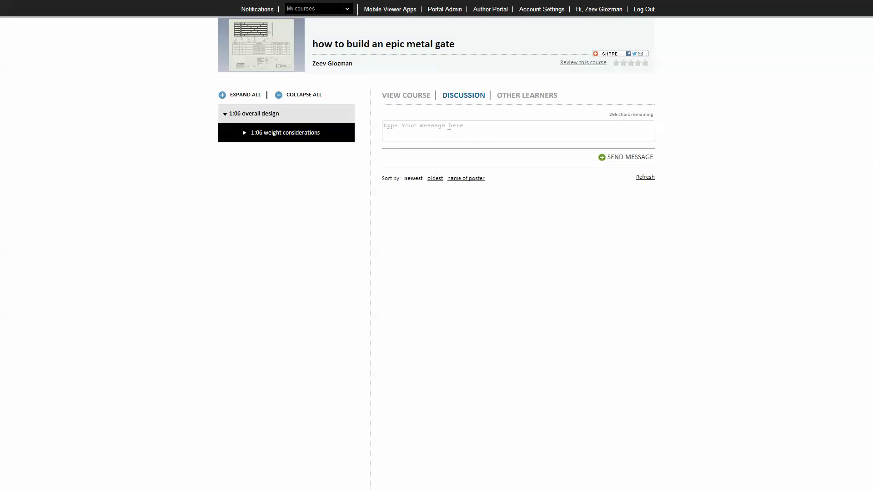
pyautogui.click(449, 125)
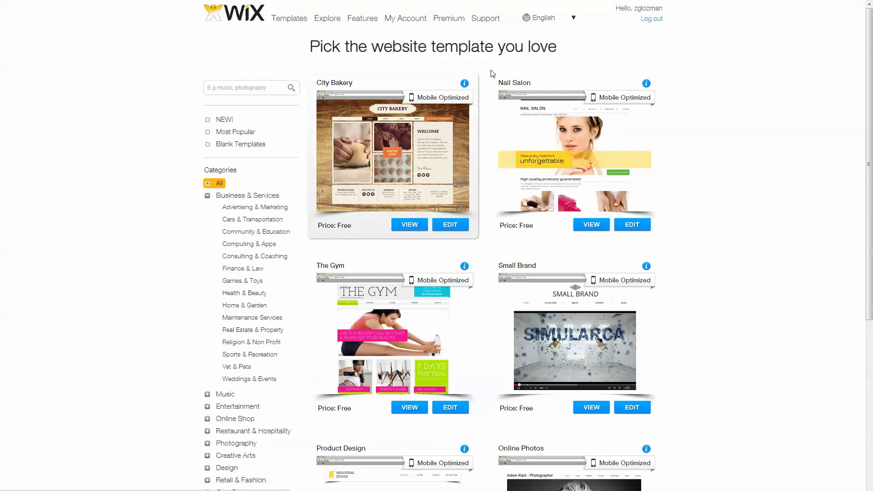
# Switch from the taskbar to the course wizard window for the metal gate course
pyautogui.moveTo(56, 488)
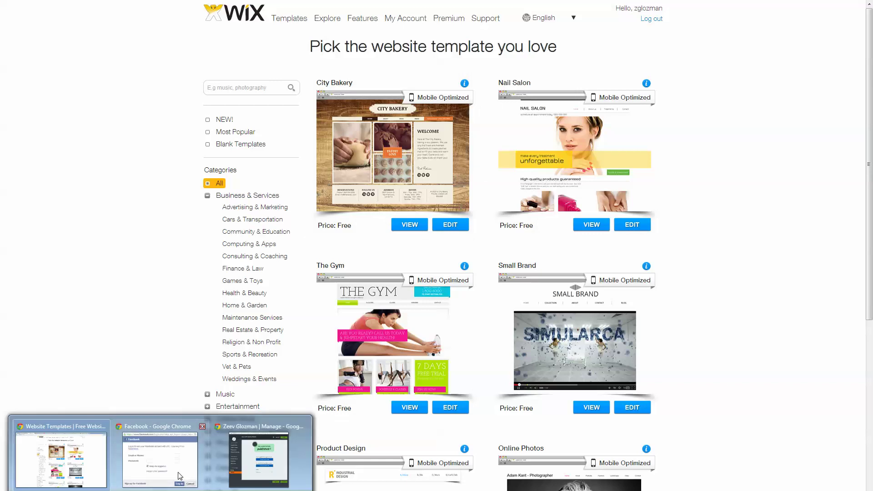
pyautogui.moveTo(245, 461)
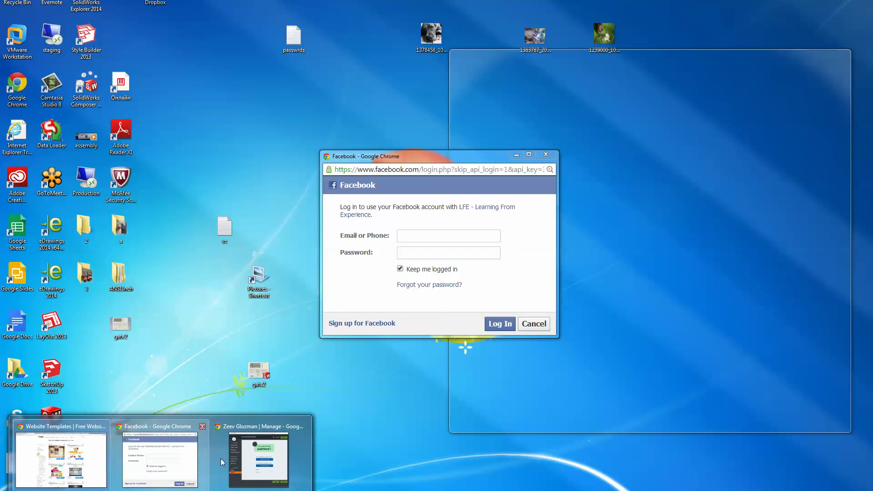
pyautogui.click(242, 459)
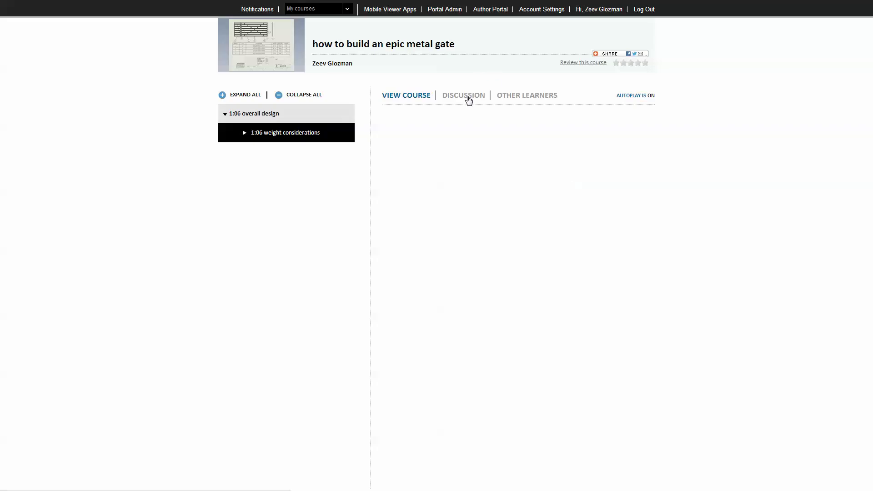
# Start a discussion message on the Discussion tab that mentions the suggested learner
pyautogui.click(469, 98)
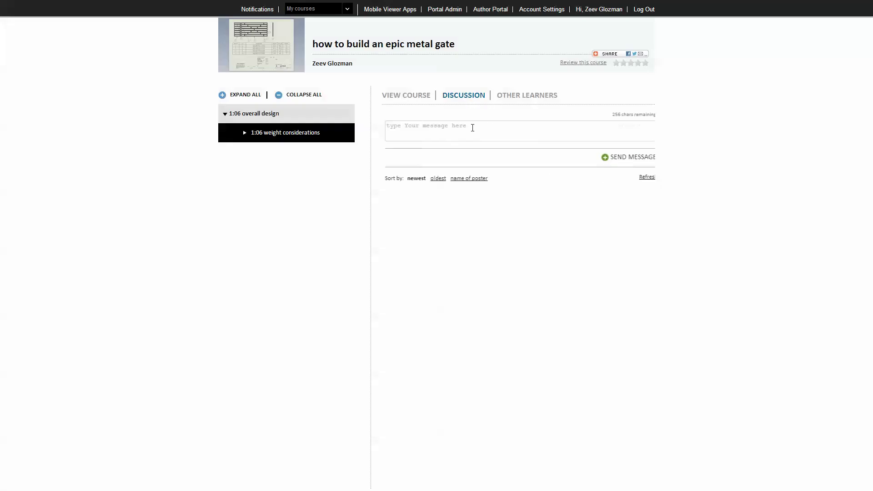
pyautogui.click(449, 130)
pyautogui.write('@')
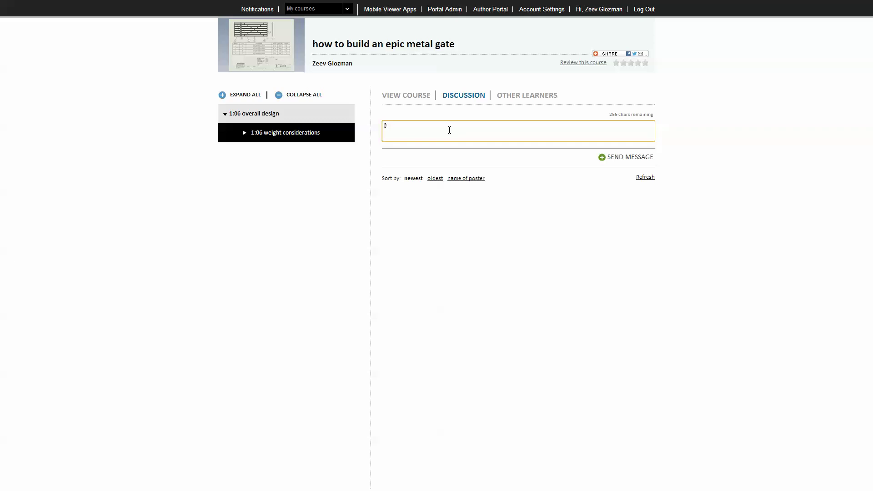
pyautogui.write('bez')
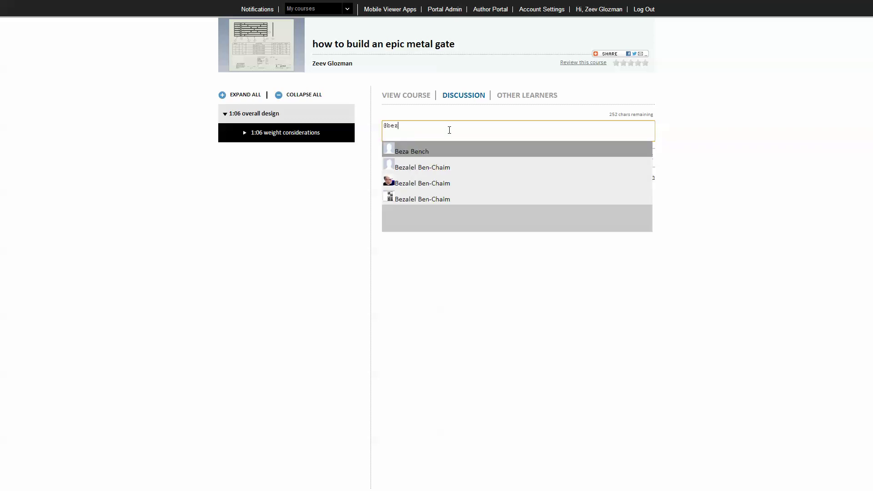
pyautogui.click(451, 182)
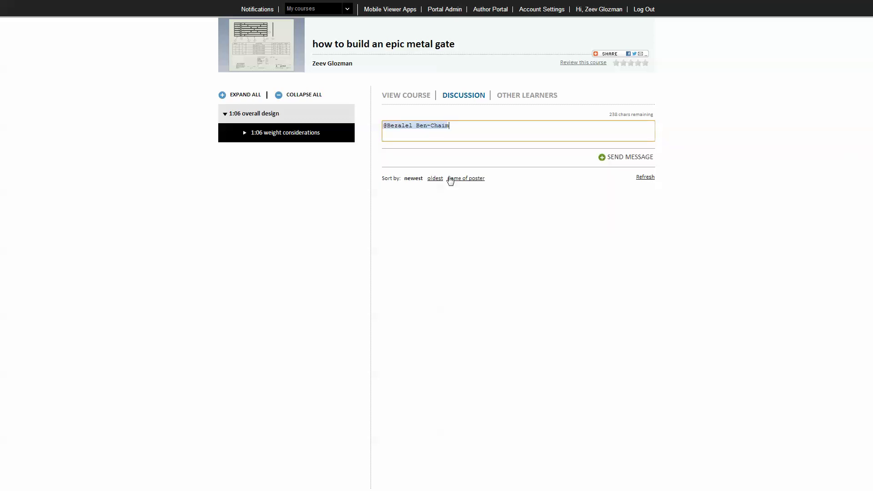
# Post 'i have a question about #gate', then view and close the #gate feed
pyautogui.write('i have a question abo')
pyautogui.write('ut #gate')
pyautogui.press('Return')
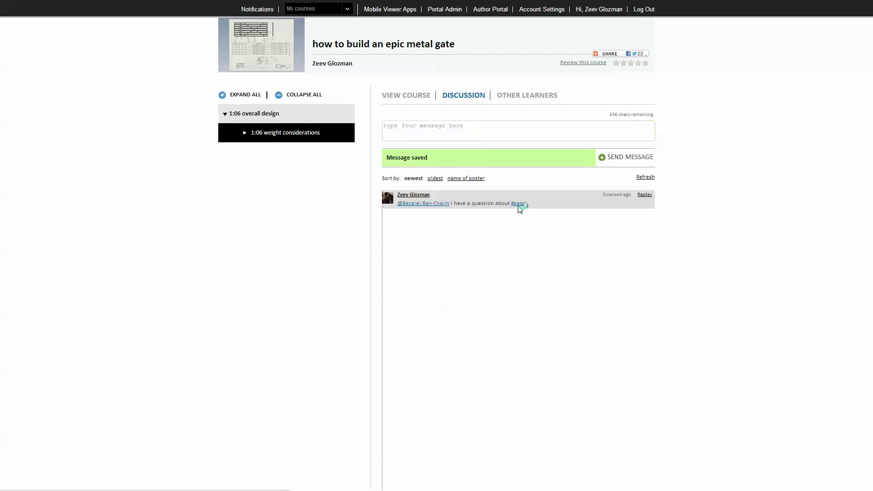
pyautogui.click(519, 203)
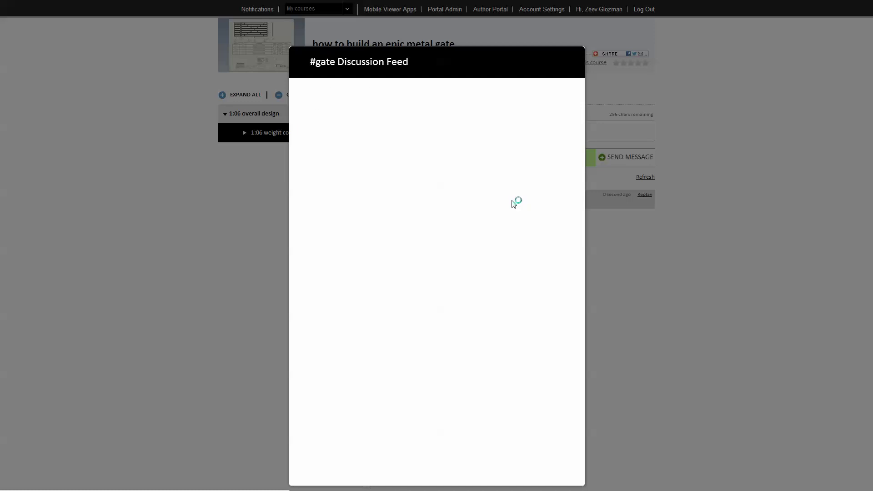
pyautogui.press('Escape')
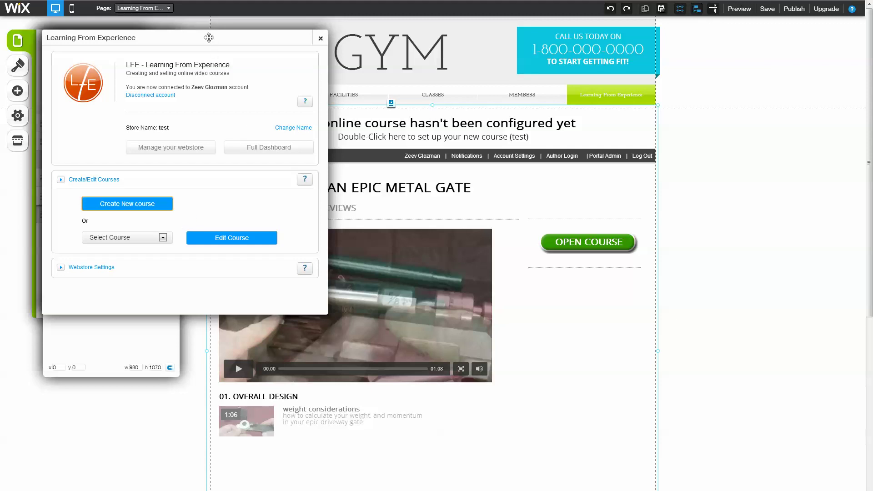
# Drag the LFE settings dialog to the right, out of the way
pyautogui.moveTo(203, 35); pyautogui.dragTo(309, 42)
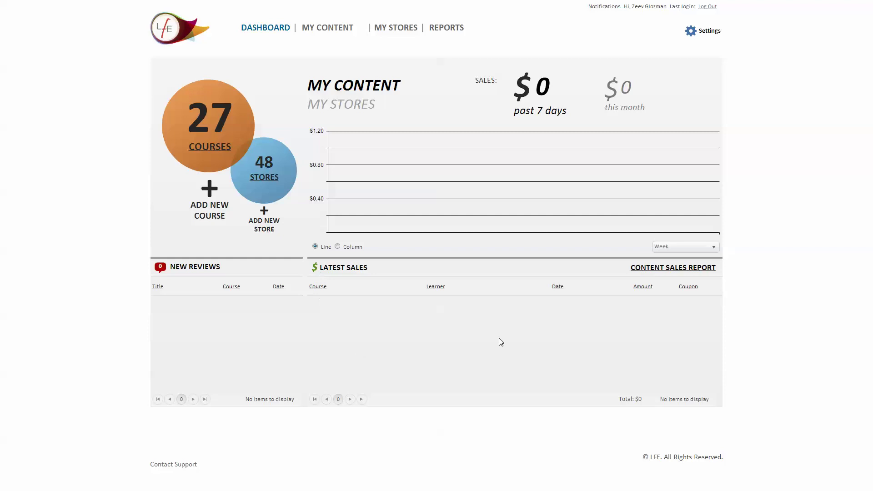
# Open MY CONTENT > My Courses & Bundles and scroll through the 27-course grid
pyautogui.moveTo(317, 31)
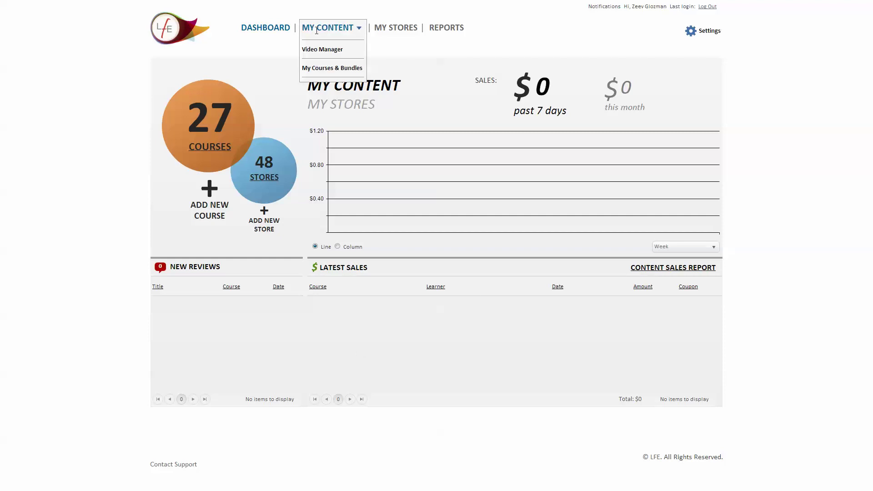
pyautogui.click(325, 68)
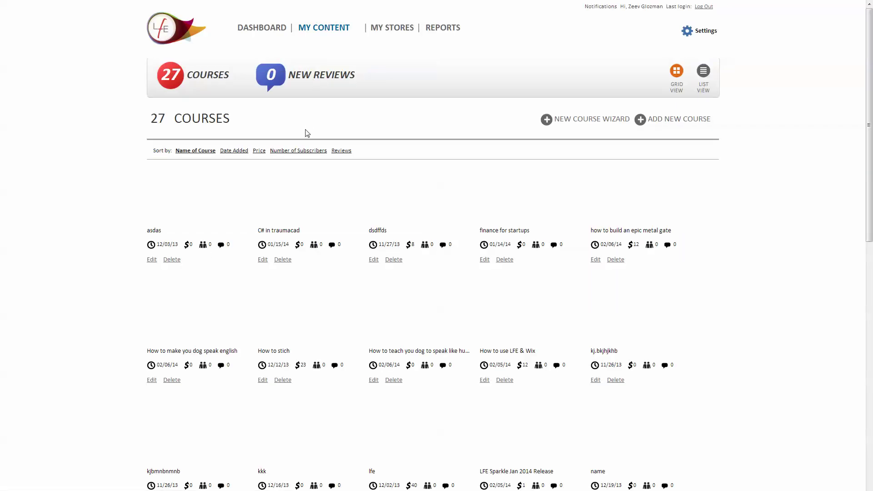
pyautogui.moveTo(314, 29)
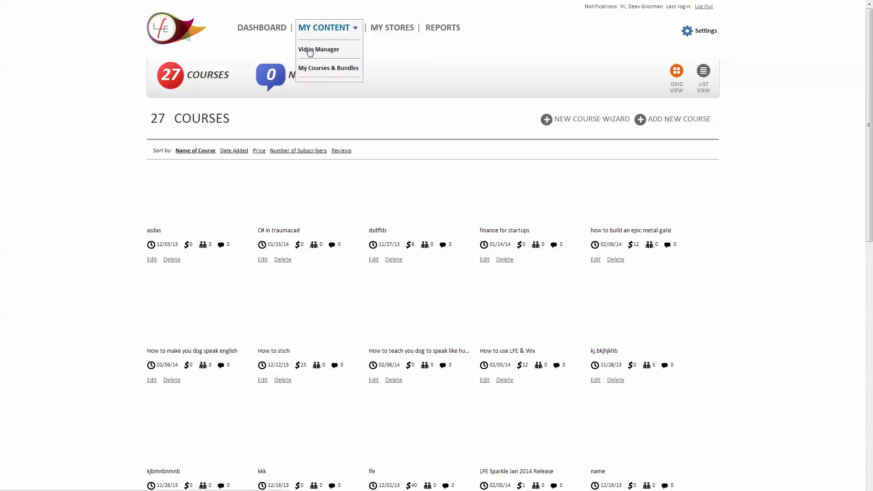
pyautogui.scroll(-4, 311, 175)
pyautogui.scroll(1, 311, 175)
pyautogui.scroll(-5, 311, 175)
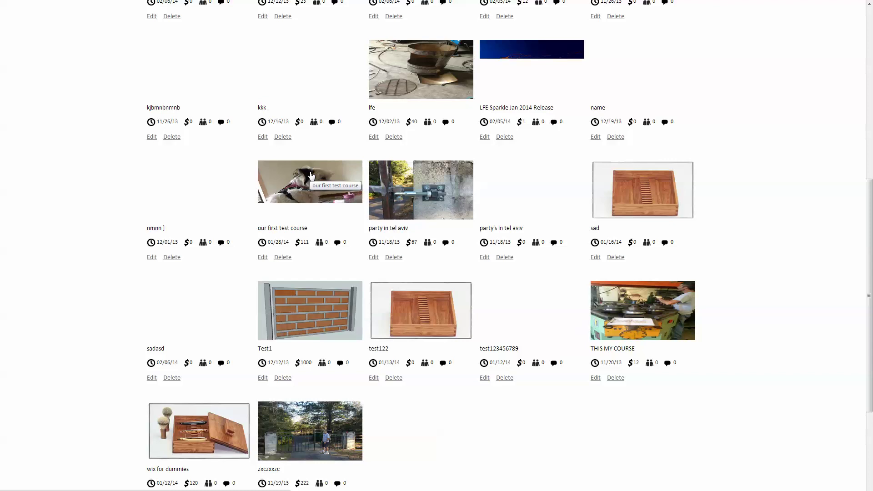
pyautogui.scroll(8, 311, 175)
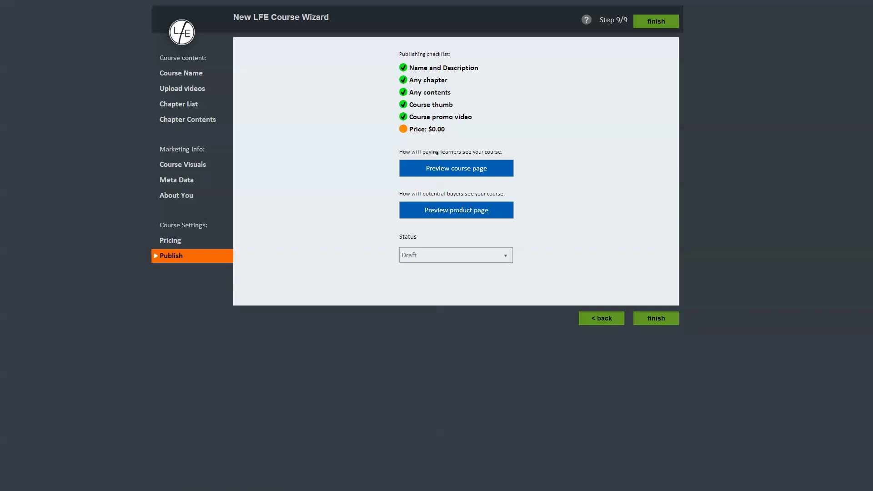
# Edit the asdas course and review its Contents and Pricing & Coupons tabs
pyautogui.click(7, 0)
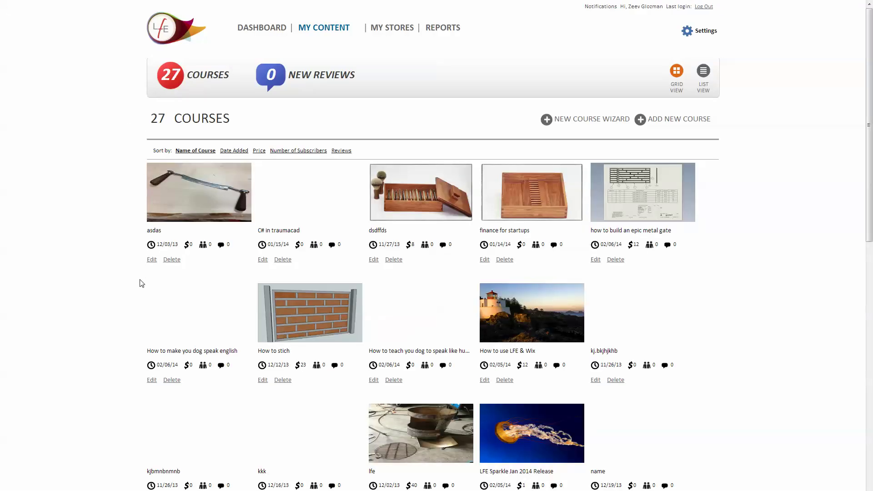
pyautogui.click(151, 260)
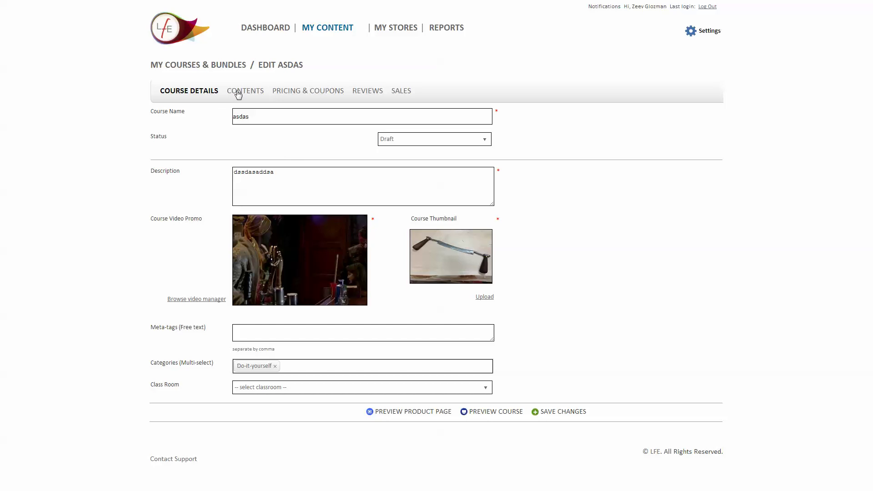
pyautogui.click(237, 90)
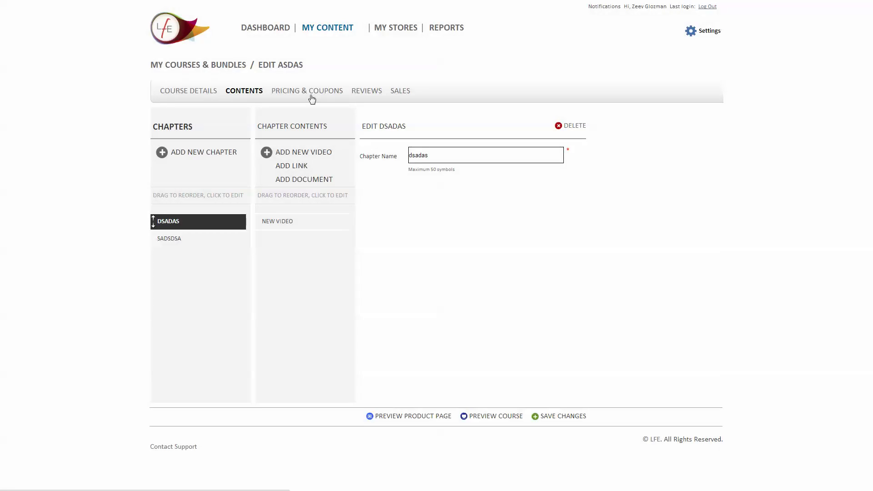
pyautogui.click(312, 99)
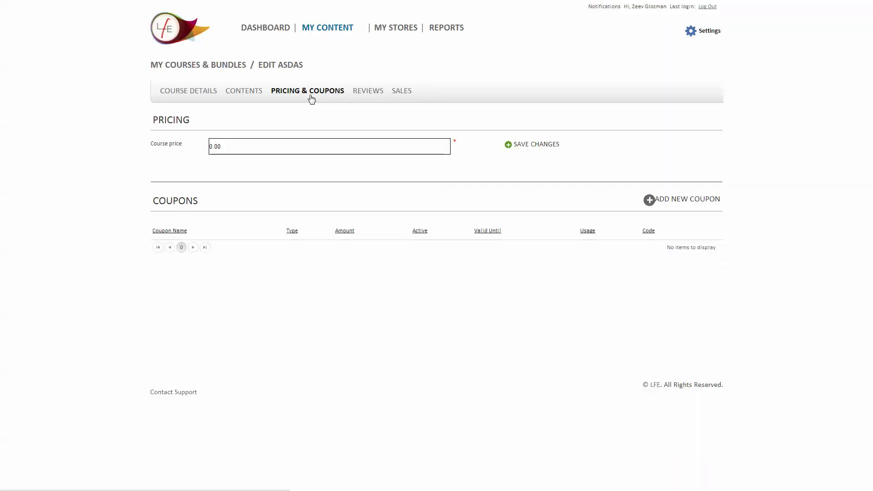
# Return to My Courses & Bundles, then start a new coupon and cancel it
pyautogui.click(253, 34)
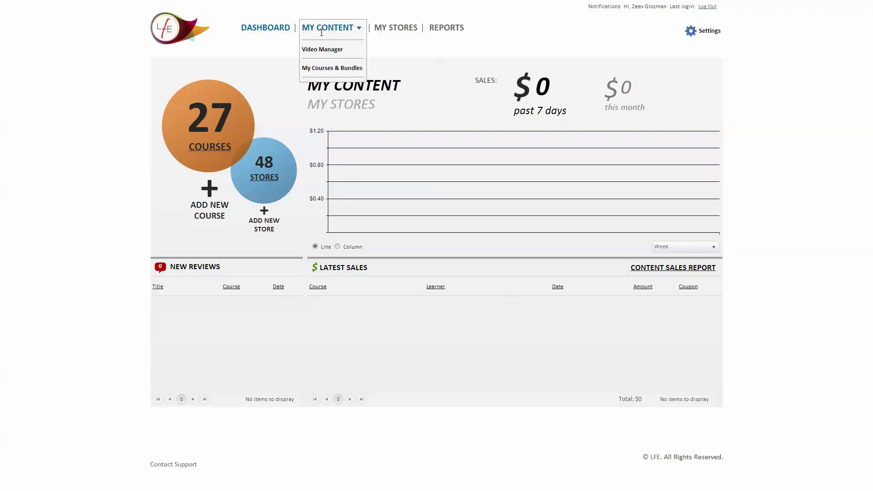
pyautogui.click(321, 68)
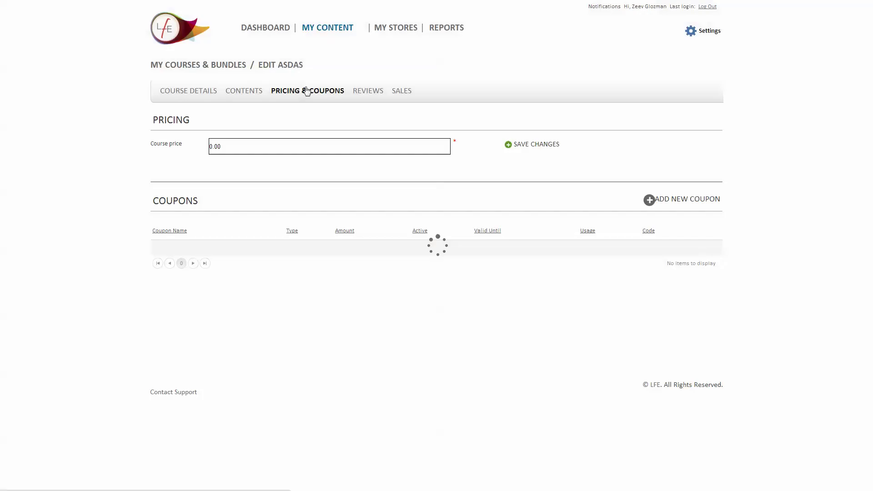
pyautogui.click(674, 202)
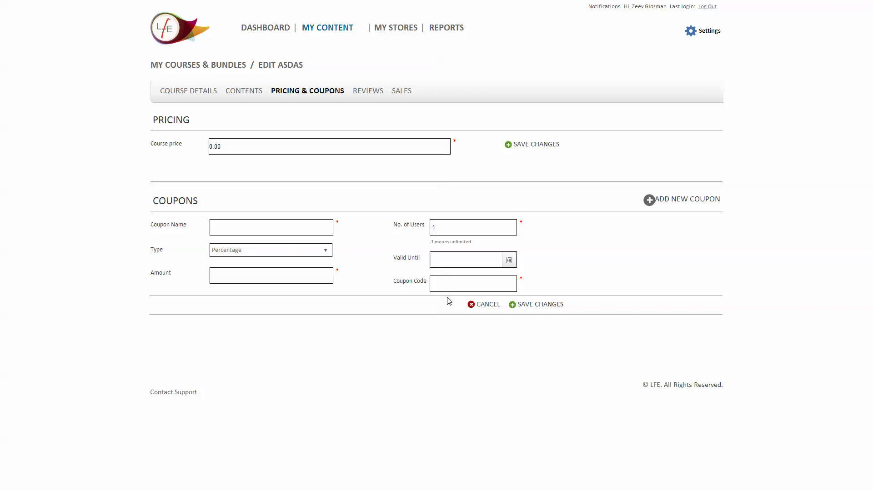
pyautogui.click(478, 306)
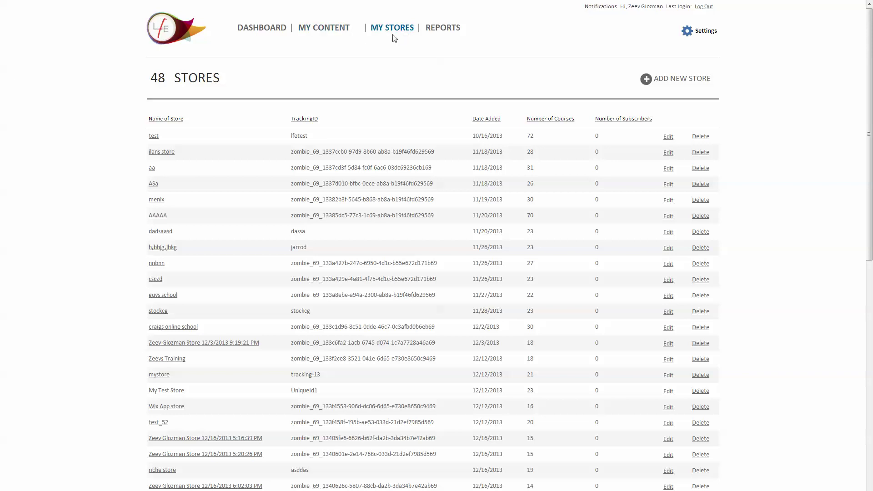
# Open the test store and view its Contents, then its Embed Code tab
pyautogui.click(154, 136)
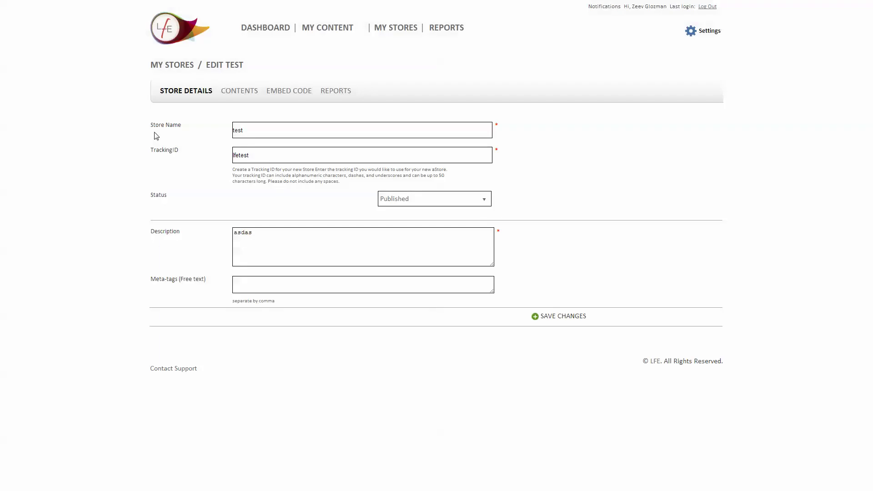
pyautogui.click(229, 91)
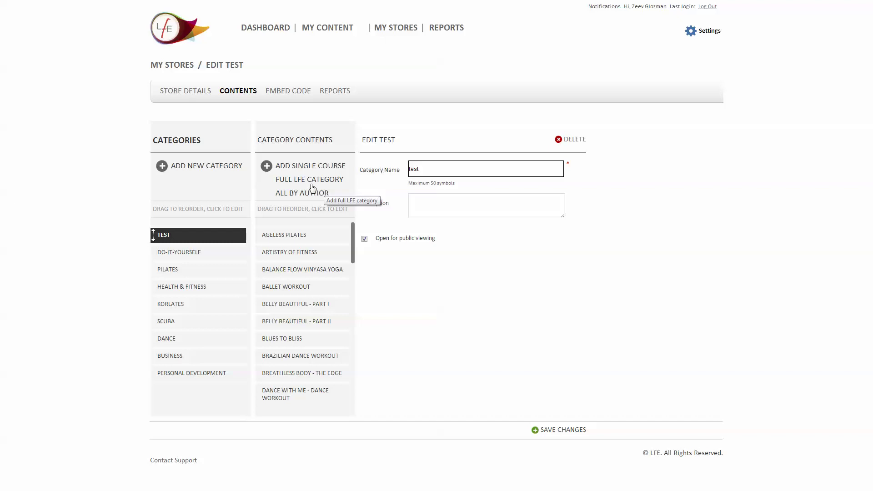
pyautogui.click(299, 93)
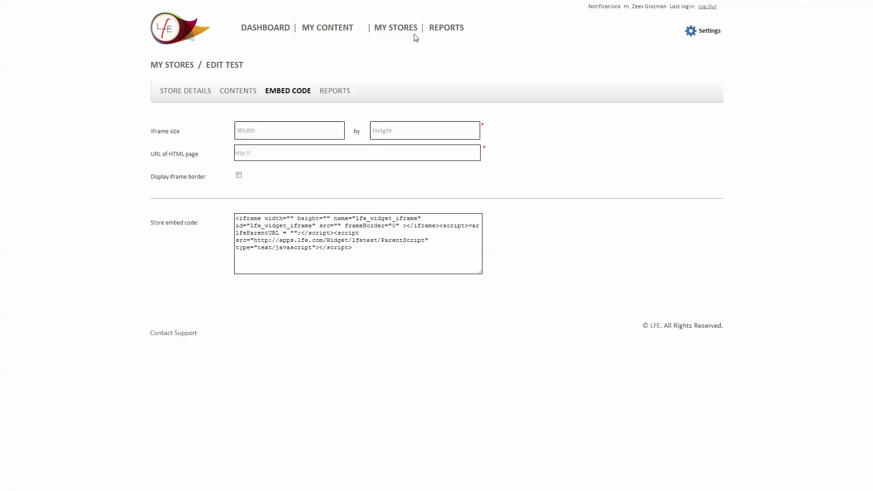
pyautogui.moveTo(449, 28)
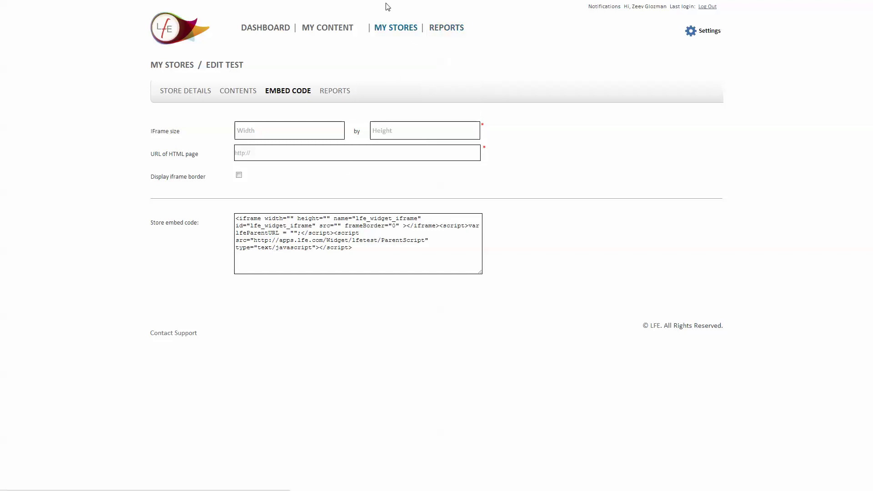